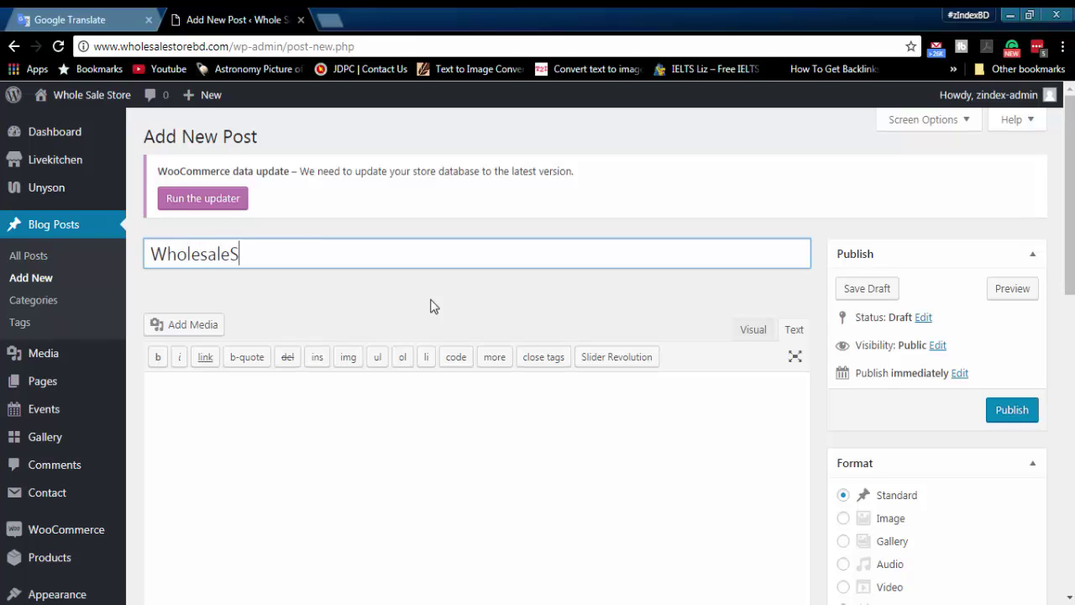
# Step: Complete the post title as "Wholesalestore Launched a new product", correcting the misspelled "Launched" with the spelling suggestion
pyautogui.write('store Lanunce')
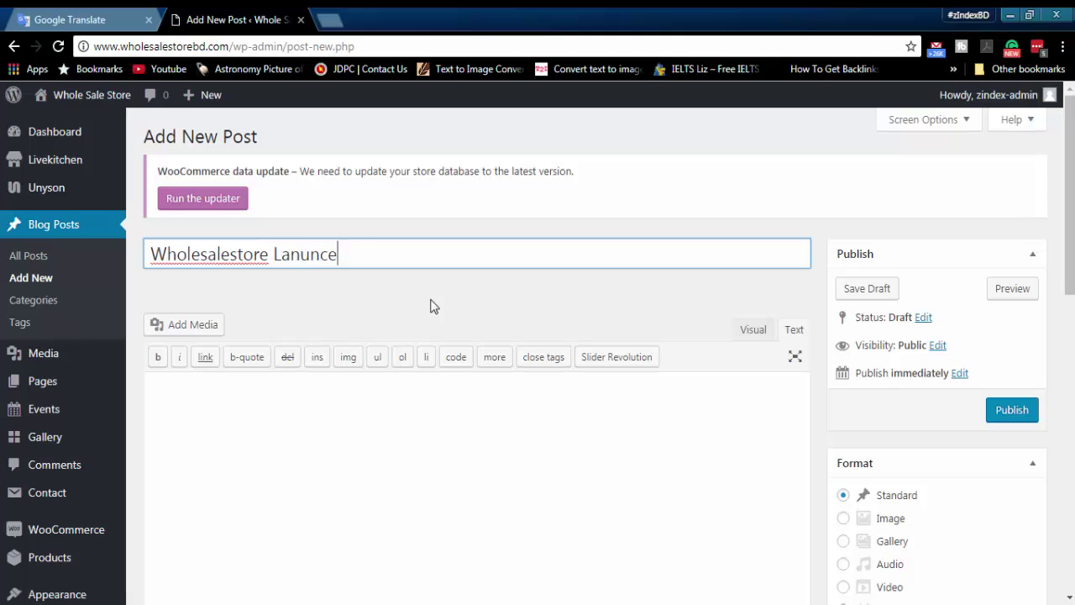
pyautogui.write('d a new produc')
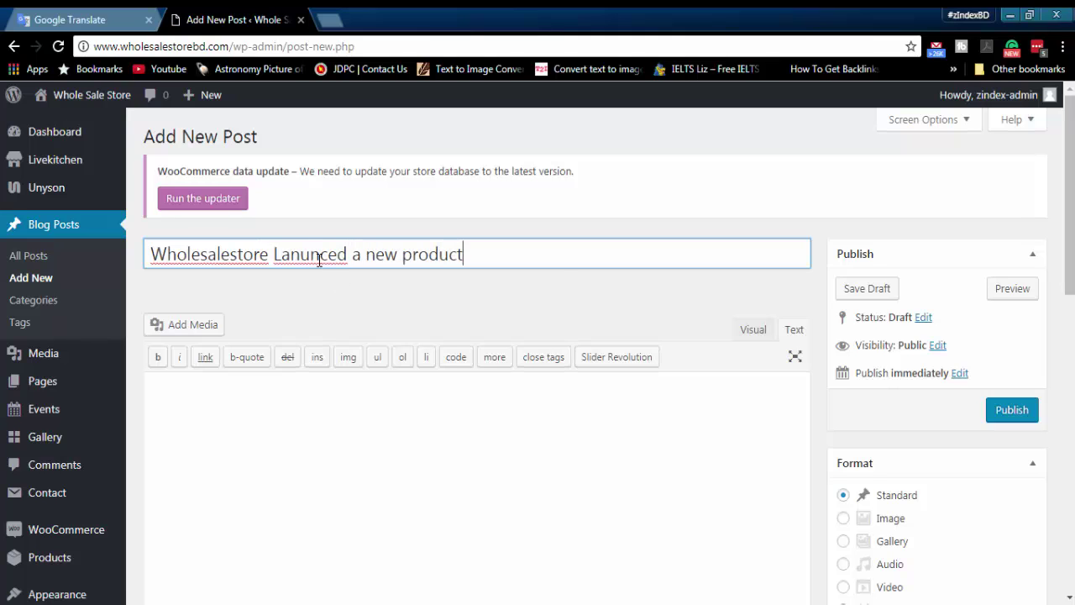
pyautogui.write('t')
pyautogui.rightClick(319, 261)
pyautogui.click(358, 290)
pyautogui.click(355, 296)
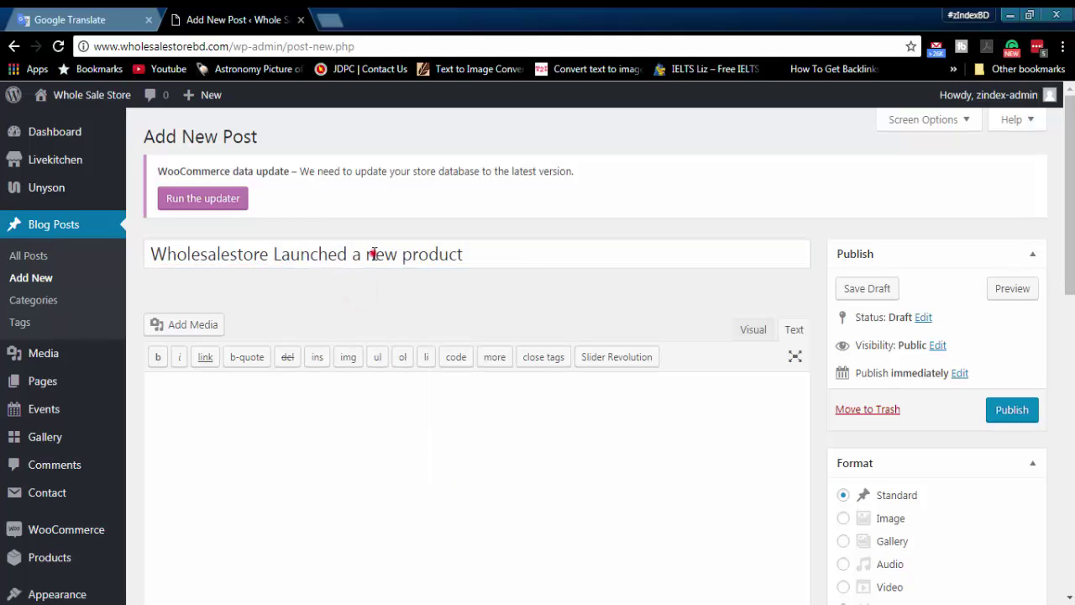
# Step: Capitalize the words "New" and "Product" in the post title
pyautogui.click(373, 254)
pyautogui.press('BackSpace')
pyautogui.write('N')
pyautogui.click(412, 253)
pyautogui.press('BackSpace')
pyautogui.write('P')
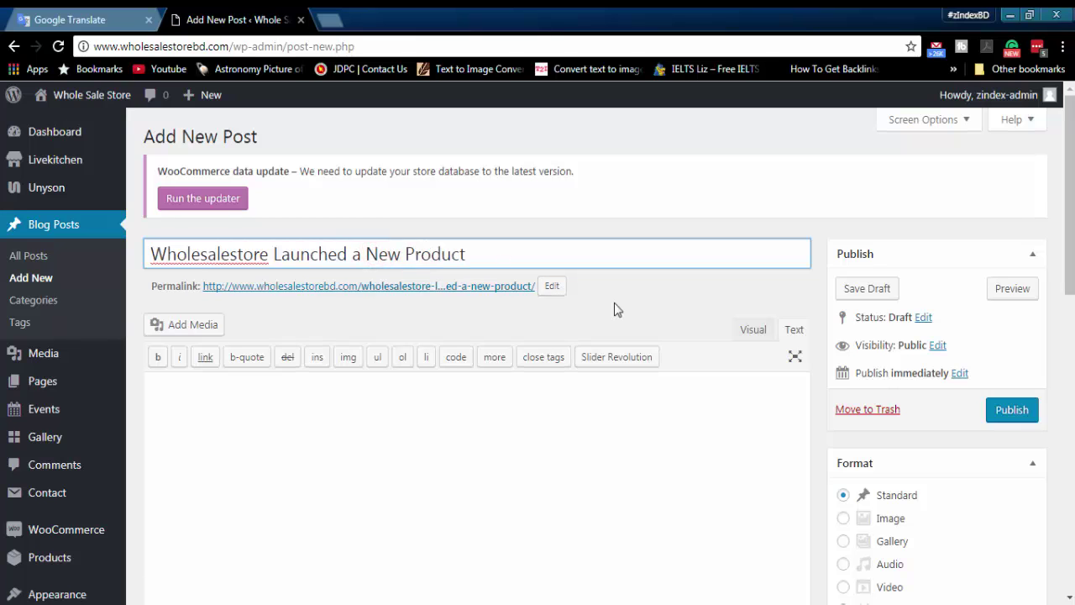
pyautogui.click(614, 309)
# Step: Begin the post body with "Hello" and change the content editor to visual mode
pyautogui.click(448, 437)
pyautogui.write('Hello aw')
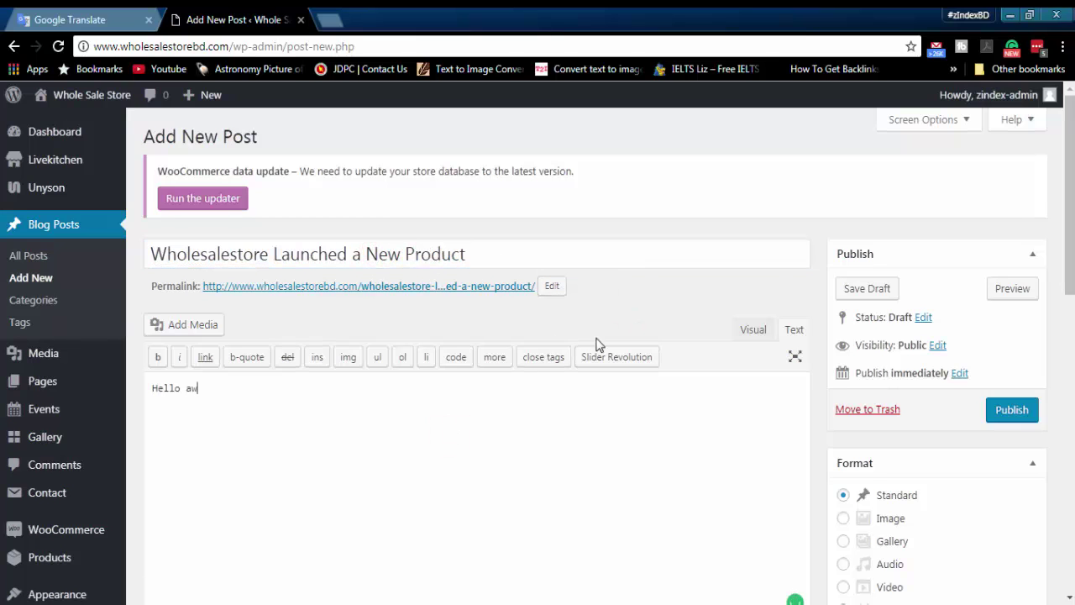
pyautogui.click(753, 329)
pyautogui.press('BackSpace')
pyautogui.press('BackSpace')
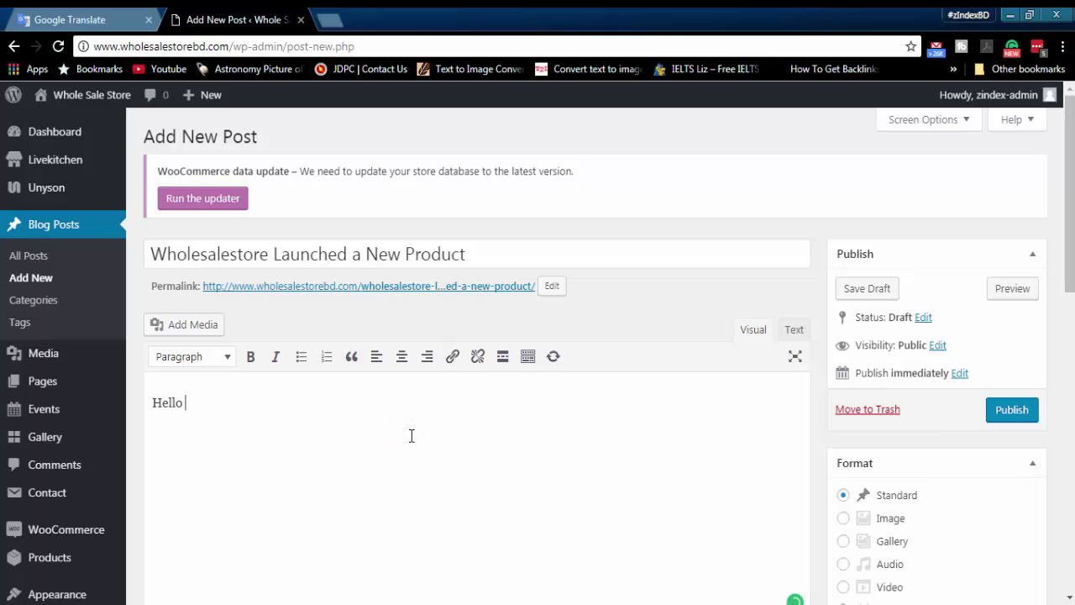
# Step: Continue the body with "wholesale store customers, we are happy to announce we have introduced new product." and add a second paragraph reading "Product Link"
pyautogui.write('wholesale store custom')
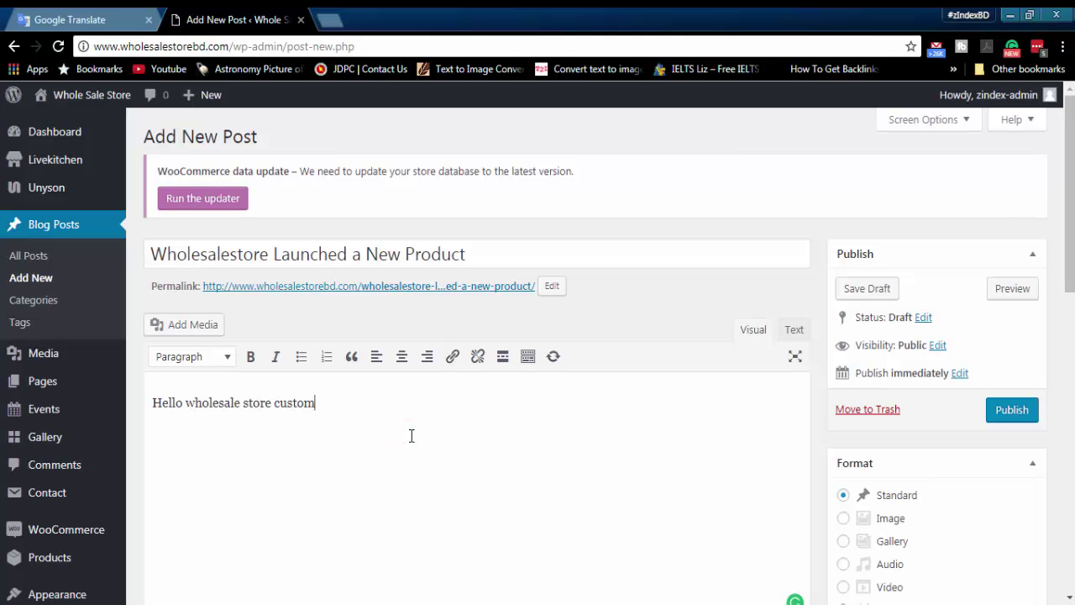
pyautogui.write('ers, we are happy to anno')
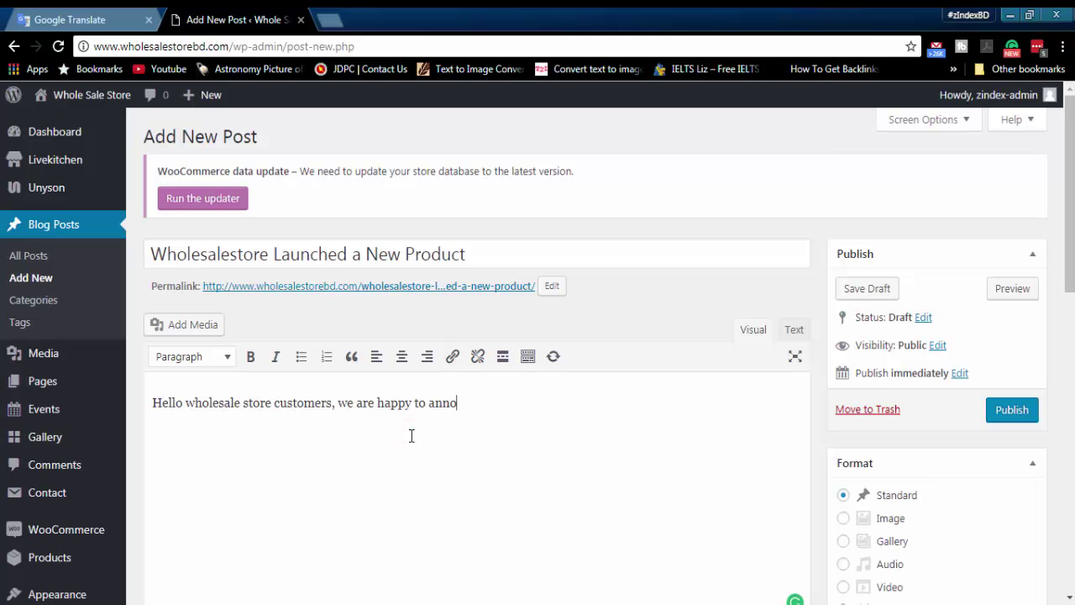
pyautogui.write('unce we have introduced')
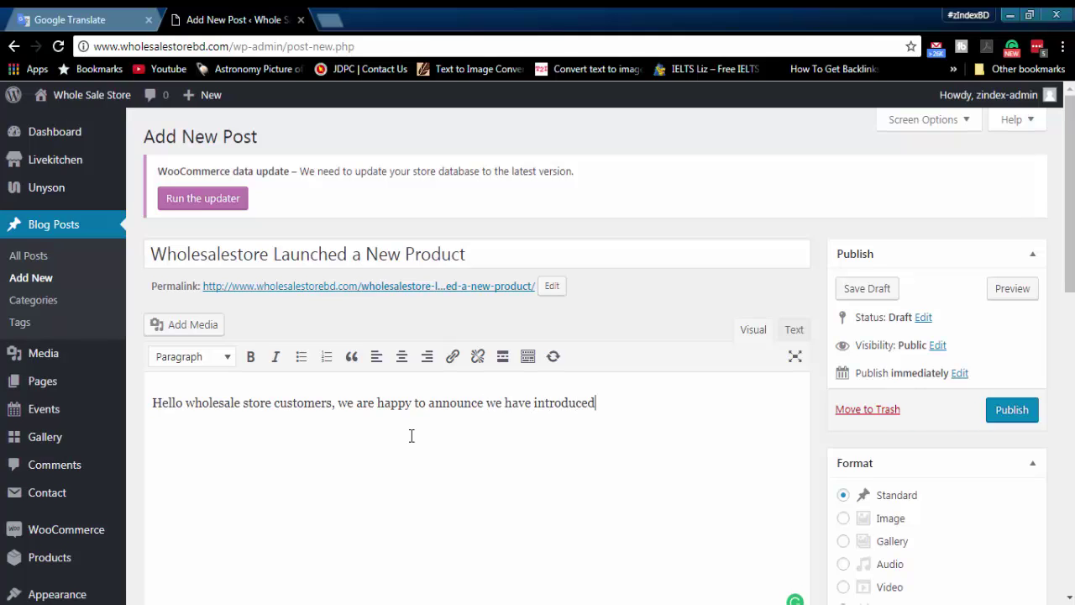
pyautogui.write(' new product.')
pyautogui.press('Return')
pyautogui.write('Product Link')
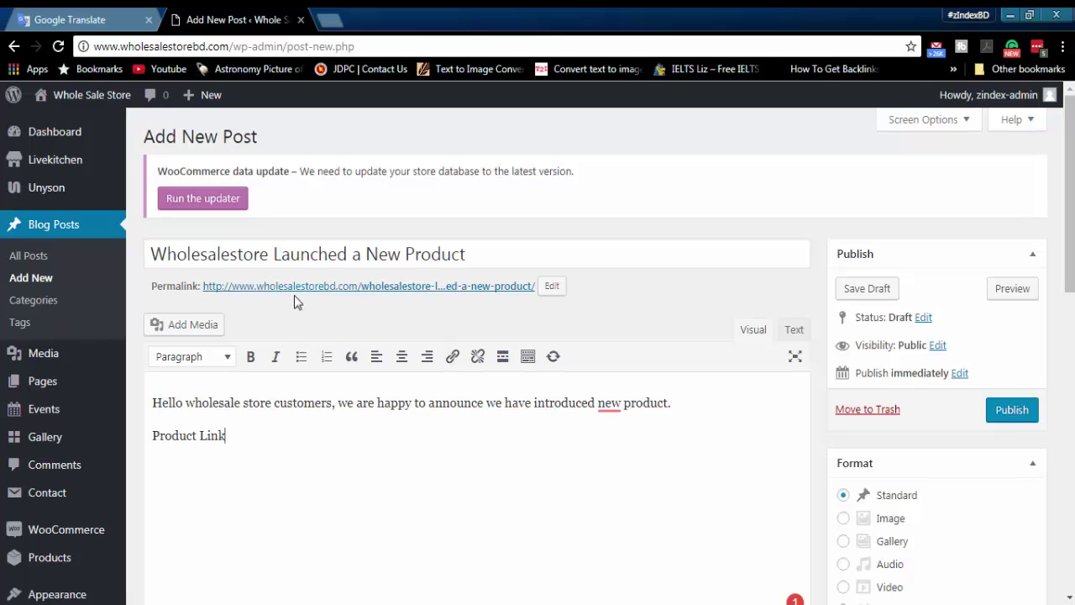
# Step: Open the store site in a separate tab and copy the address of the Melon and Lime Fruit product page
pyautogui.moveTo(93, 95)
pyautogui.middleClick(95, 120)
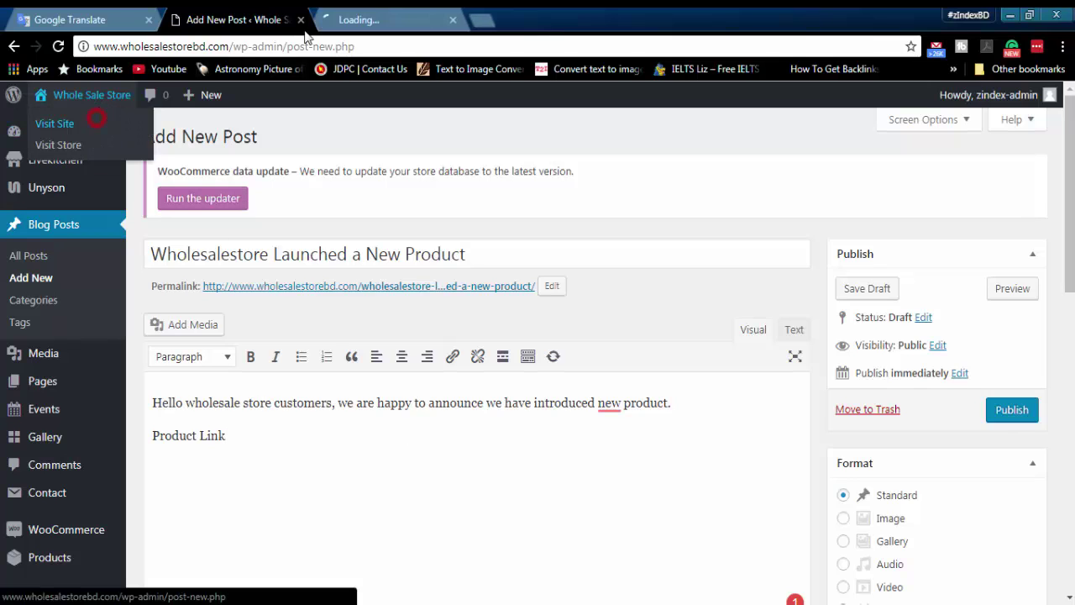
pyautogui.click(360, 20)
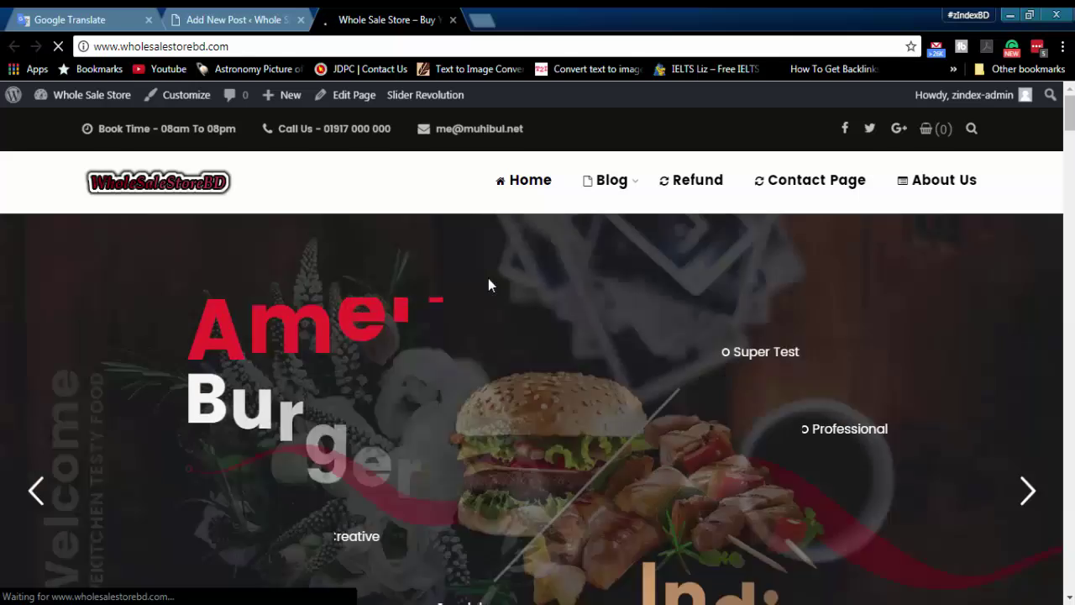
pyautogui.scroll(-6, 476, 308)
pyautogui.scroll(-7, 471, 320)
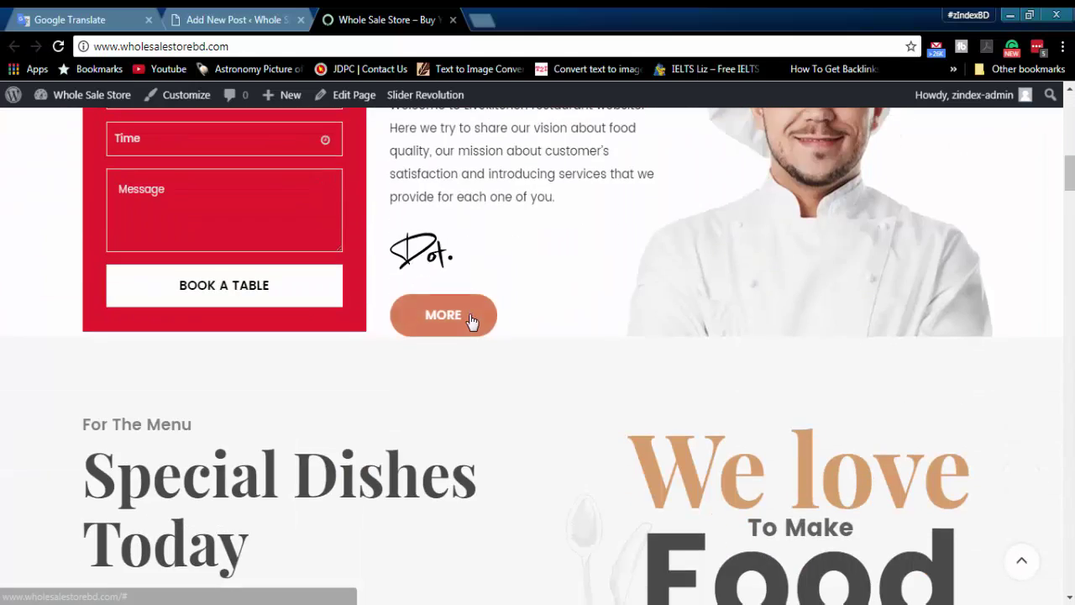
pyautogui.click(346, 363)
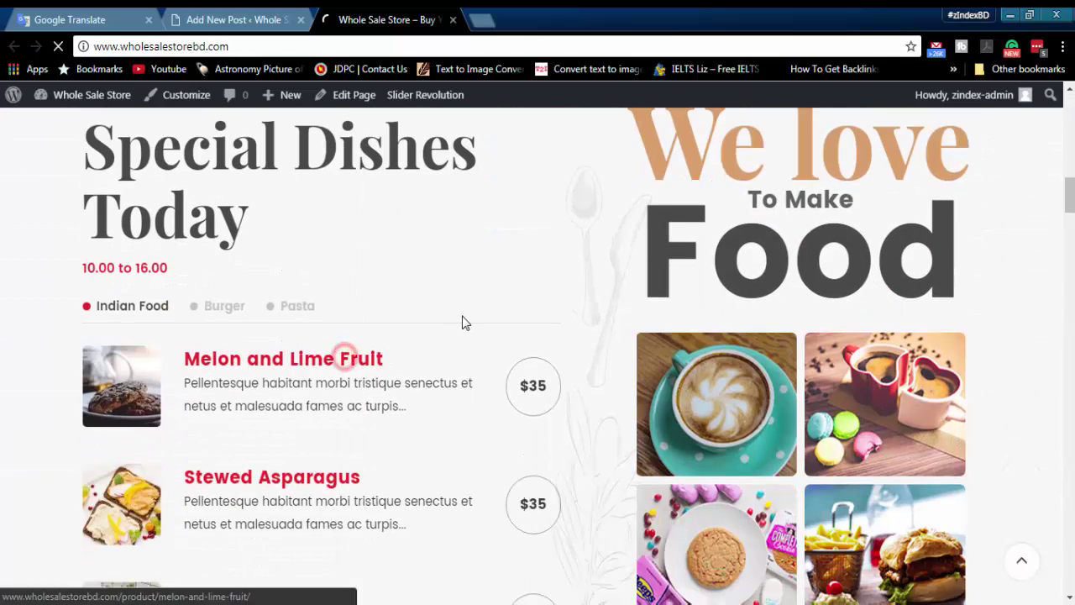
pyautogui.click(441, 46)
pyautogui.hotkey('ctrl', 'c')
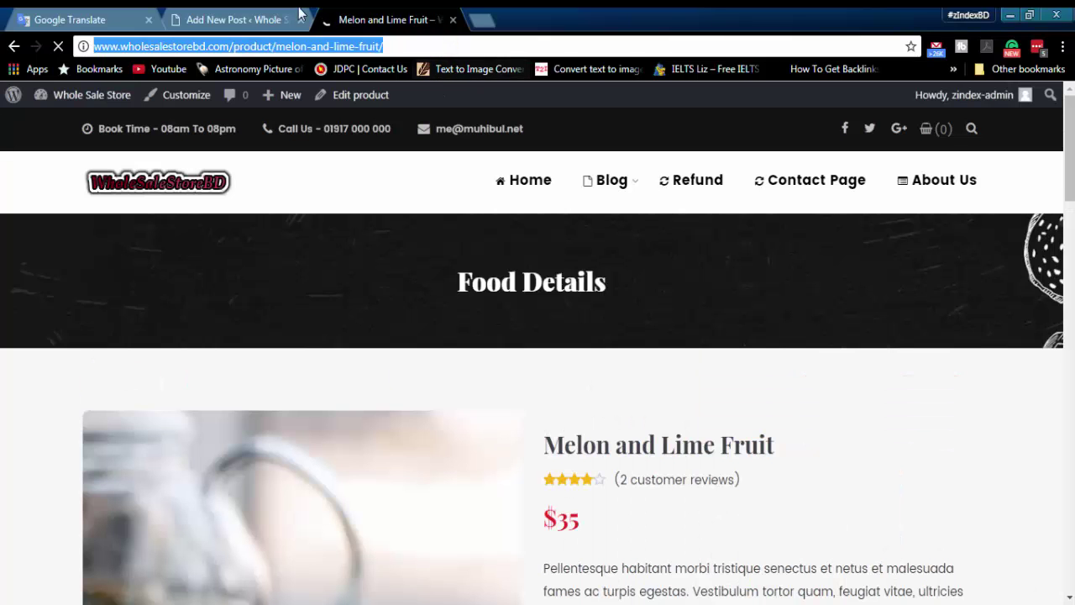
# Step: Back in the post draft, link the "Product Link" text to the copied Melon and Lime Fruit address
pyautogui.click(247, 21)
pyautogui.click(311, 480)
pyautogui.moveTo(261, 438); pyautogui.dragTo(132, 435)
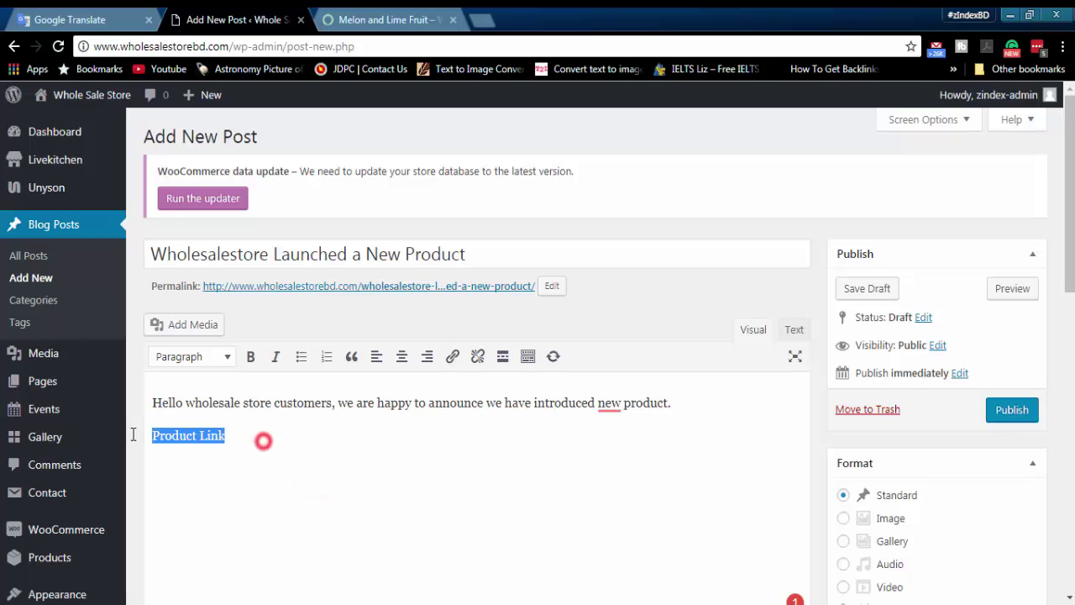
pyautogui.click(452, 356)
pyautogui.hotkey('ctrl', 'v')
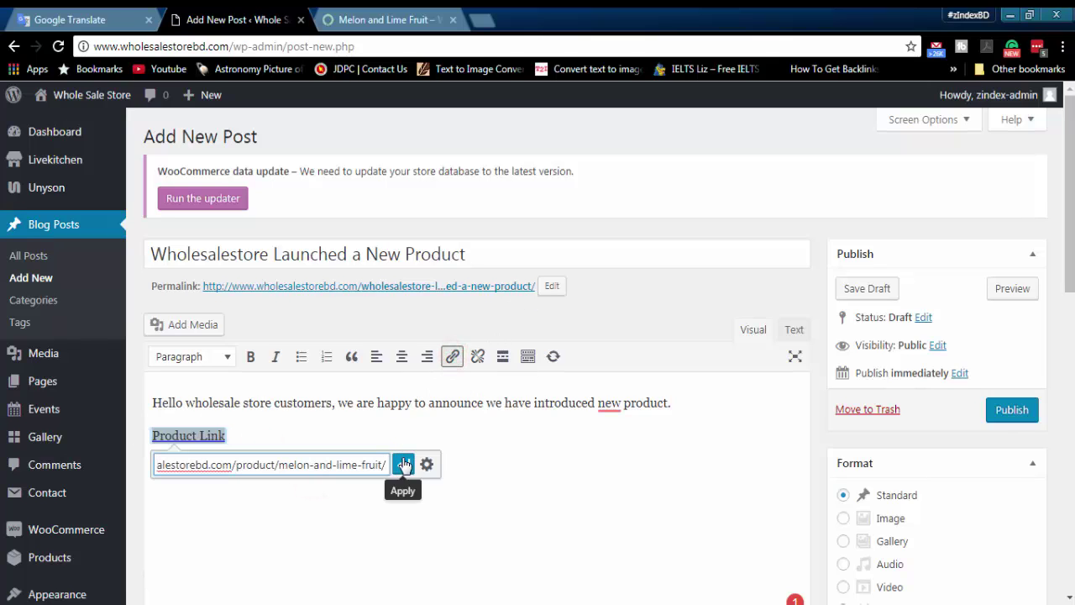
pyautogui.click(404, 464)
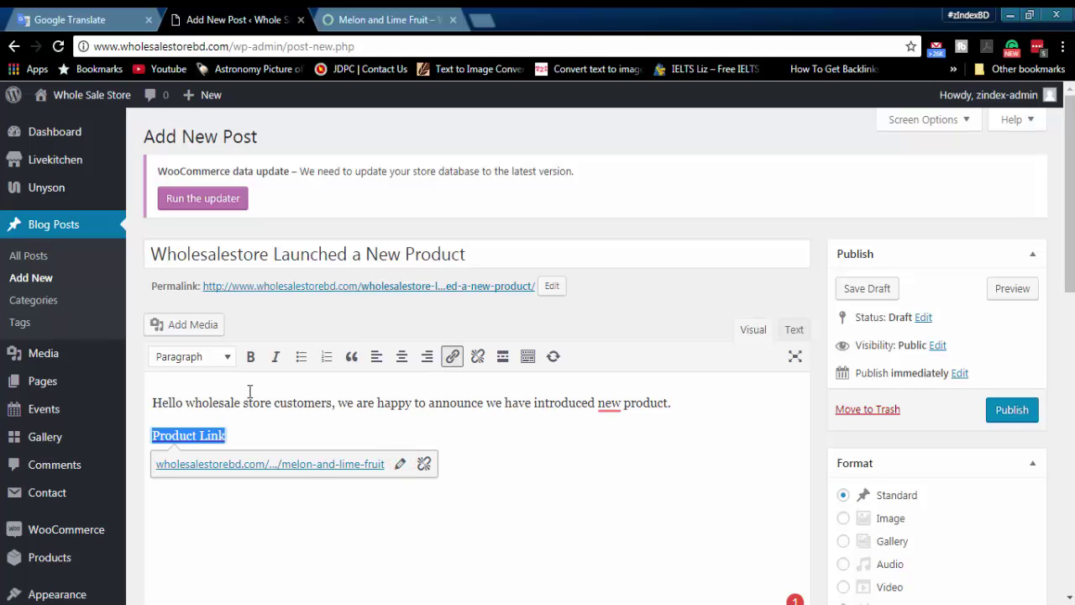
pyautogui.click(340, 533)
pyautogui.click(556, 478)
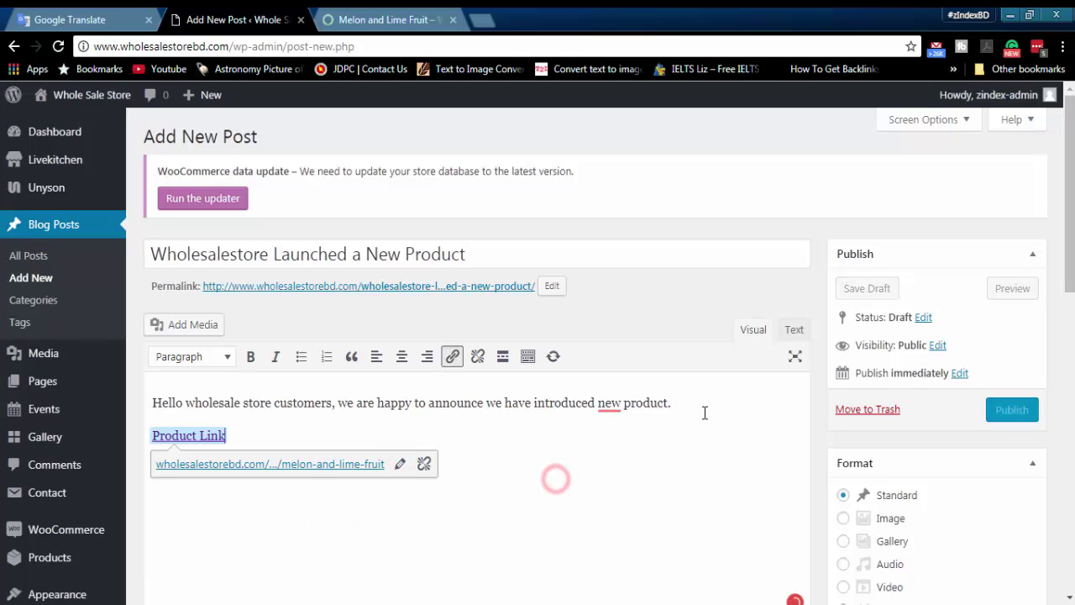
pyautogui.click(655, 307)
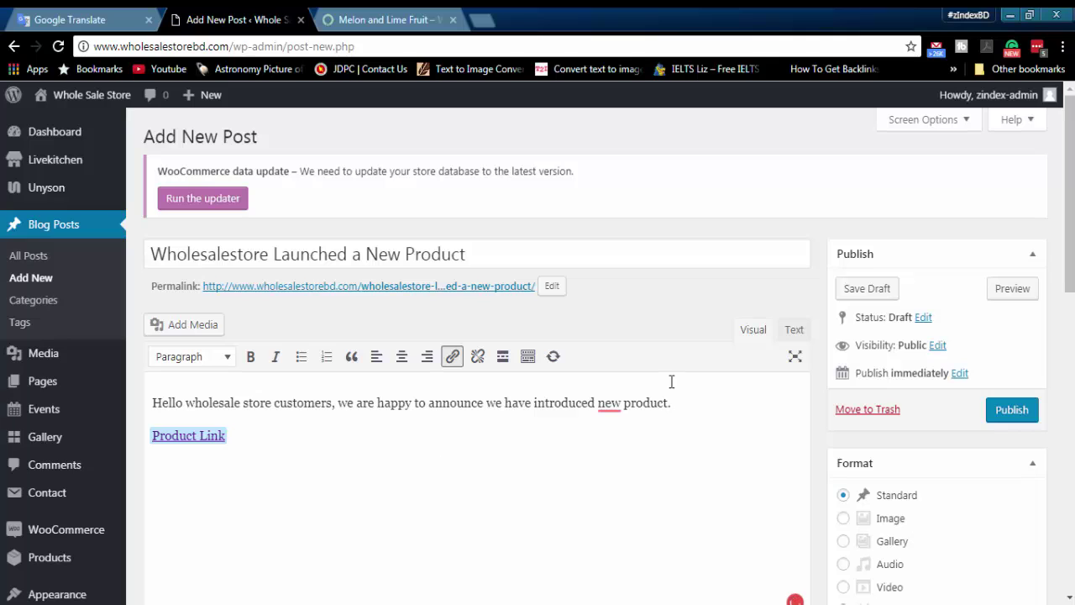
# Step: In the post's HTML source, add target="_blank" to the opening tag of the Product Link anchor
pyautogui.click(794, 330)
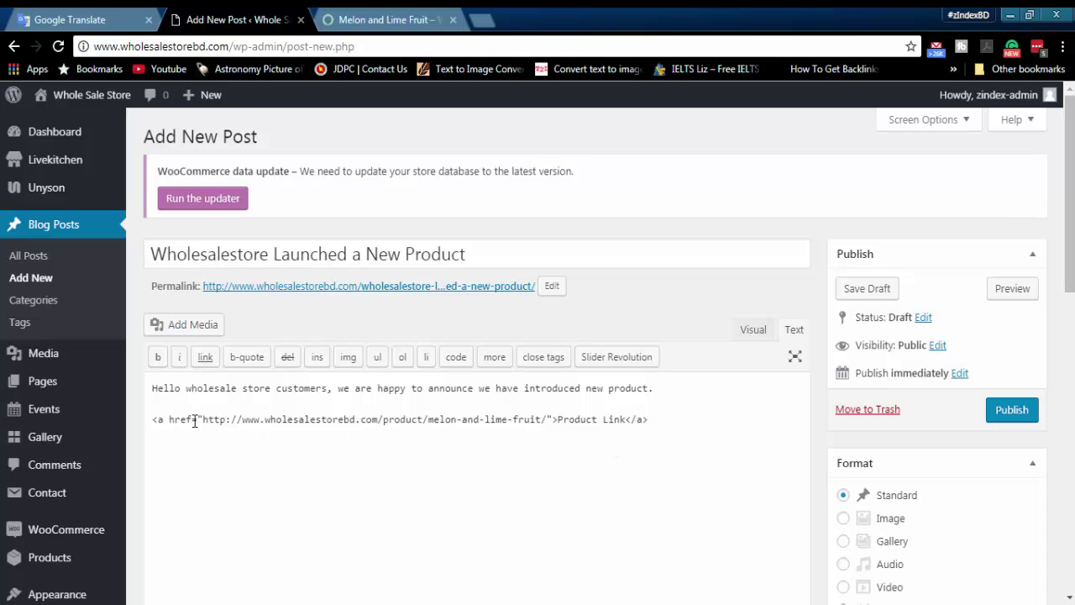
pyautogui.moveTo(152, 419); pyautogui.dragTo(656, 413)
pyautogui.click(629, 453)
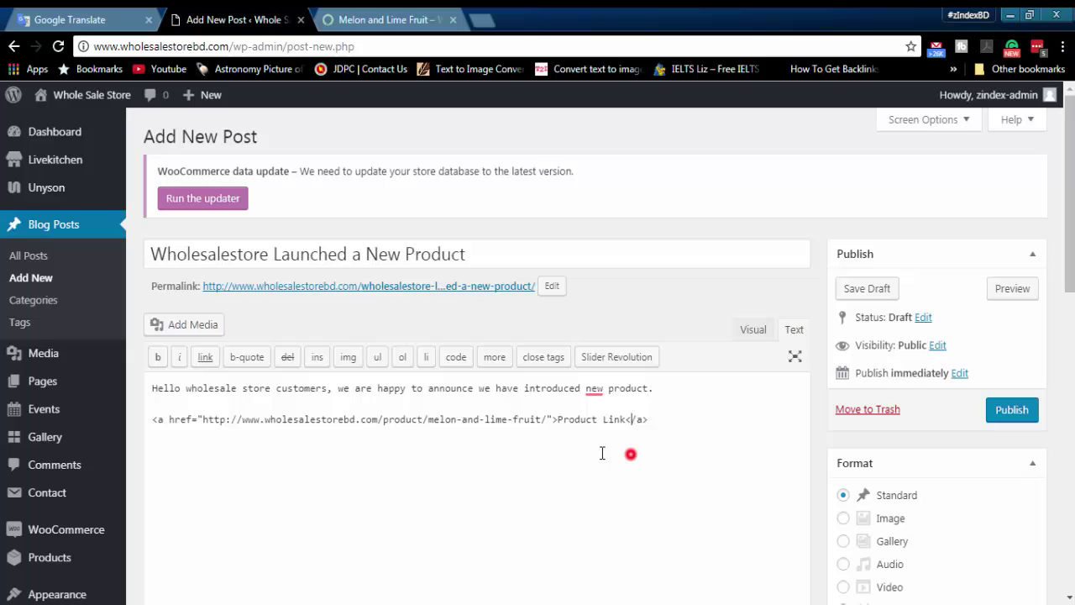
pyautogui.click(553, 417)
pyautogui.write('target')
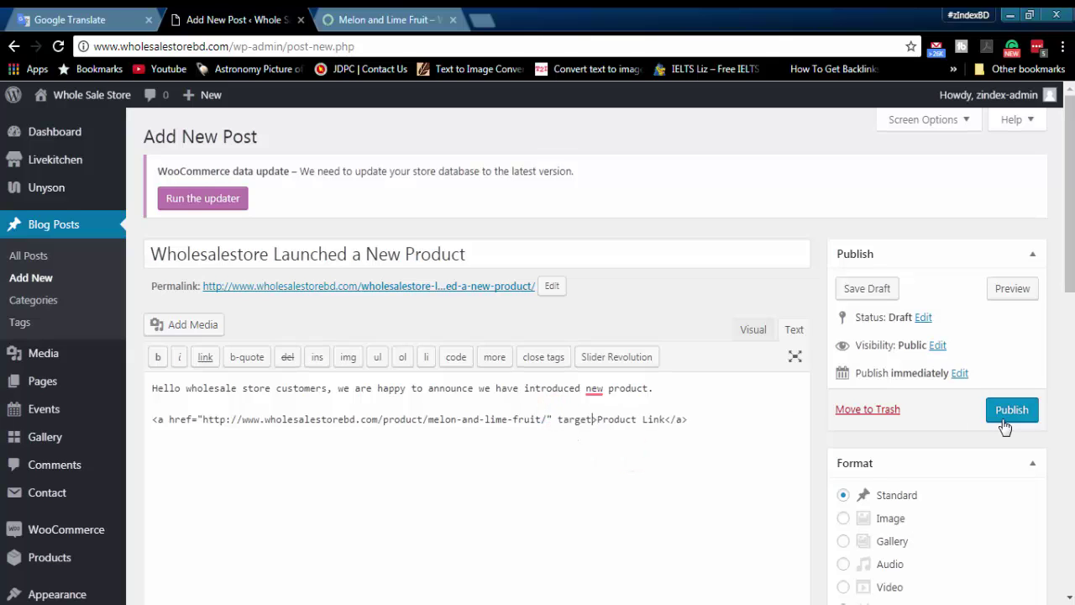
pyautogui.write('=""')
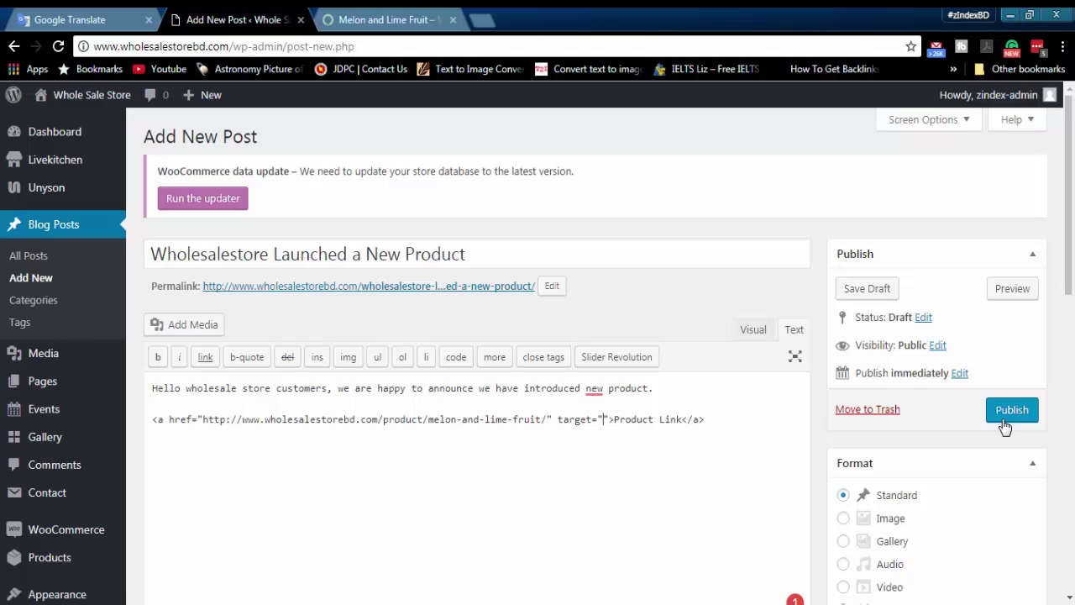
pyautogui.write('_blank')
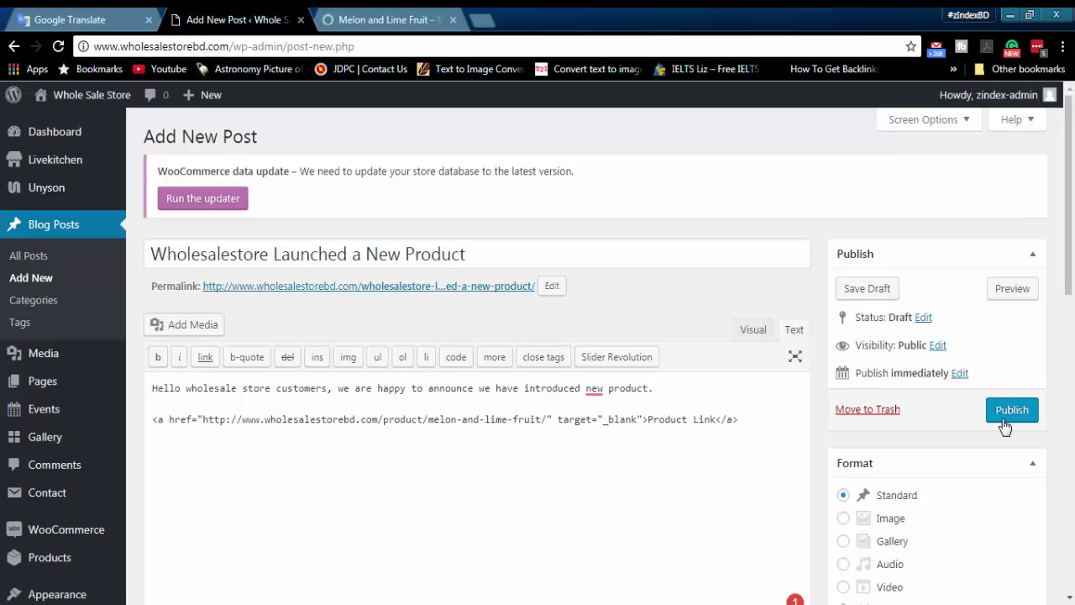
pyautogui.click(727, 470)
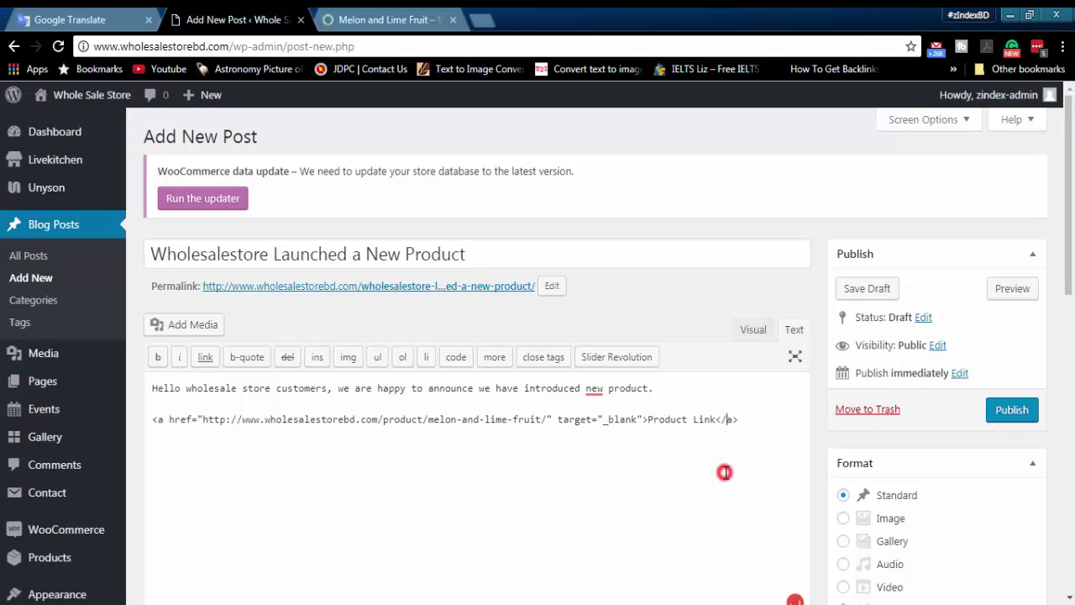
# Step: Change the post content to visual mode and back to HTML source, and examine the link's rel attribute
pyautogui.click(754, 332)
pyautogui.click(619, 430)
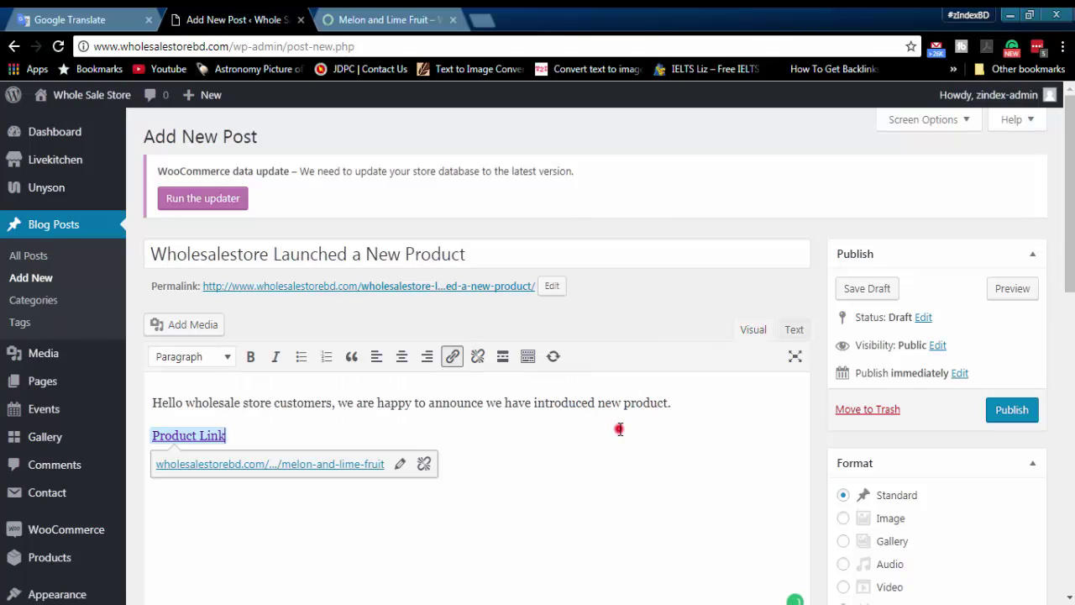
pyautogui.click(794, 330)
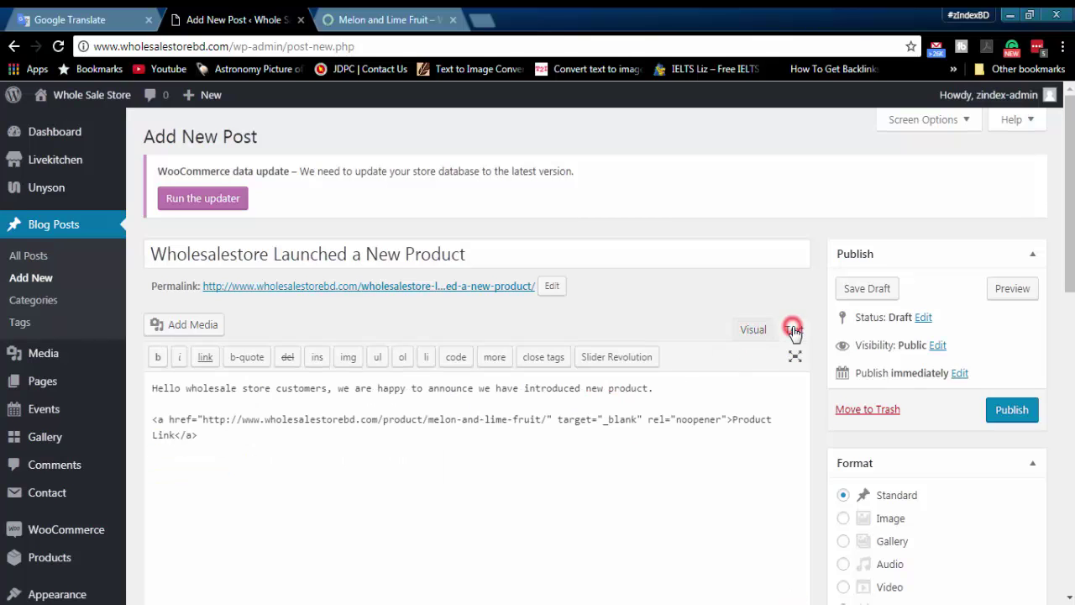
pyautogui.click(638, 467)
pyautogui.moveTo(648, 420); pyautogui.dragTo(723, 423)
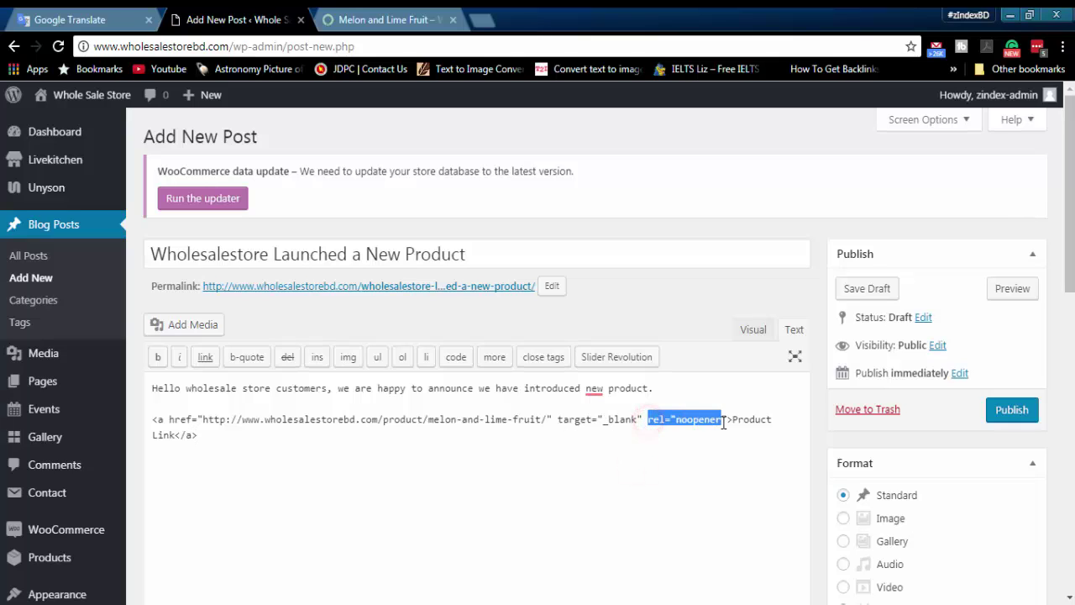
pyautogui.click(696, 449)
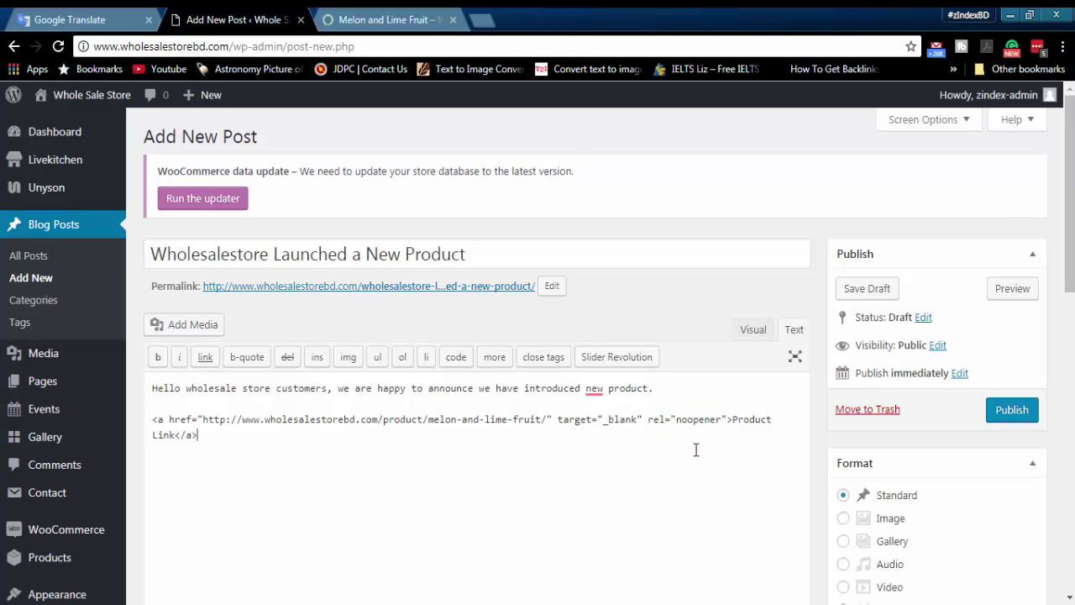
# Step: Delete rel="noopener" from the Product Link anchor and publish the post
pyautogui.click(696, 449)
pyautogui.moveTo(726, 419); pyautogui.dragTo(643, 419)
pyautogui.press('BackSpace')
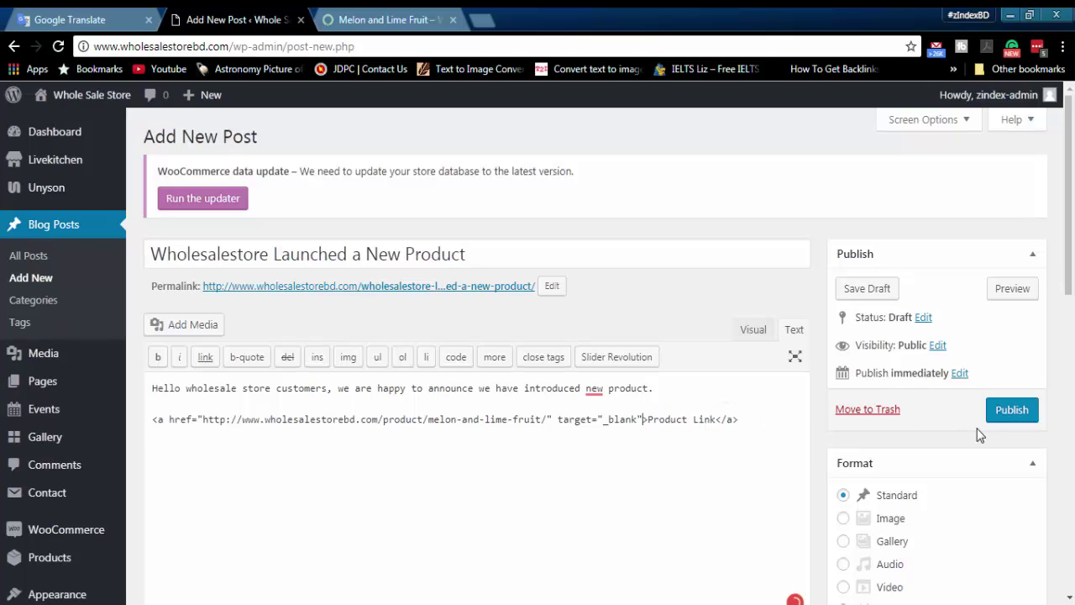
pyautogui.click(1008, 412)
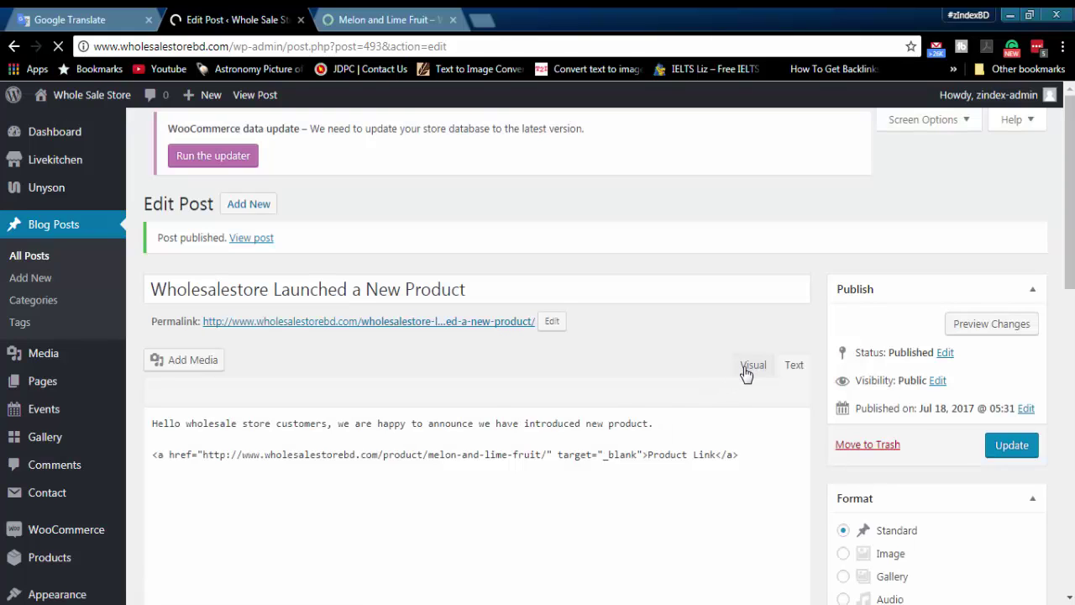
# Step: View the published post's content in visual mode and again as HTML source to check the link's attributes
pyautogui.click(684, 361)
pyautogui.click(750, 371)
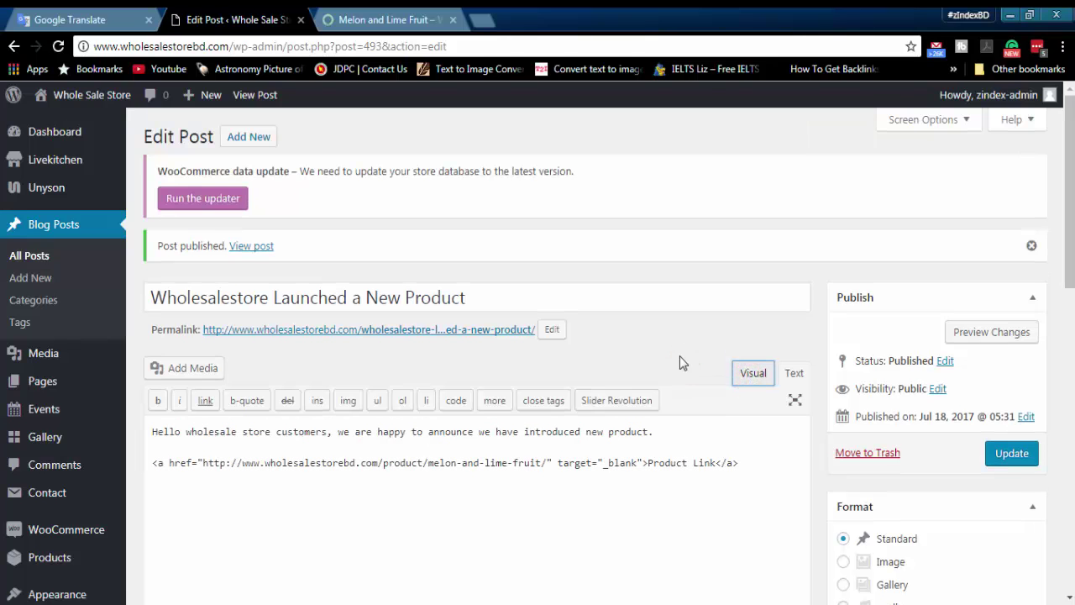
pyautogui.click(752, 372)
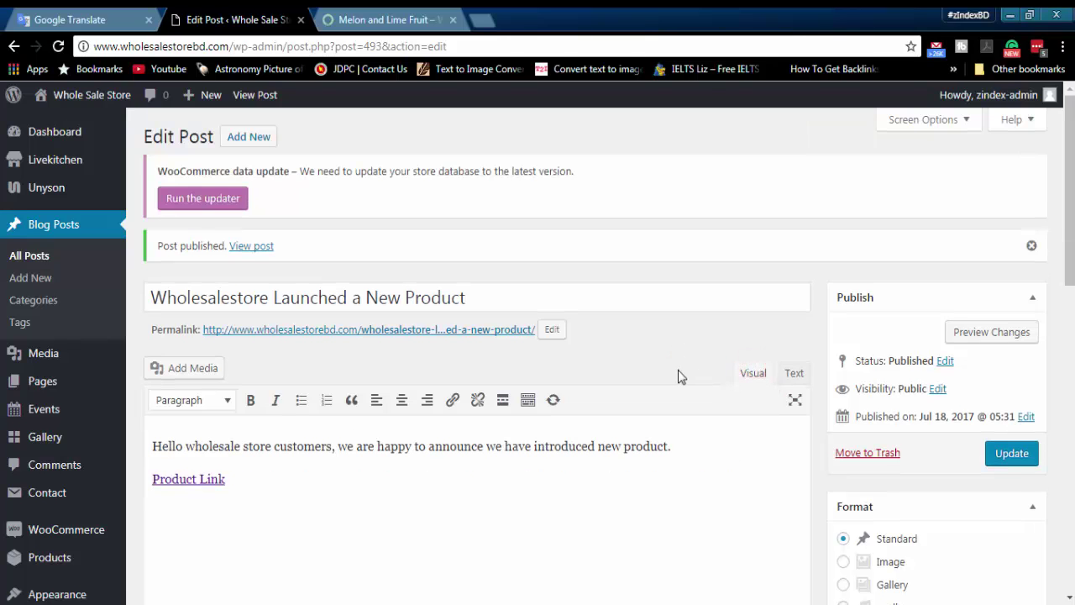
pyautogui.click(793, 372)
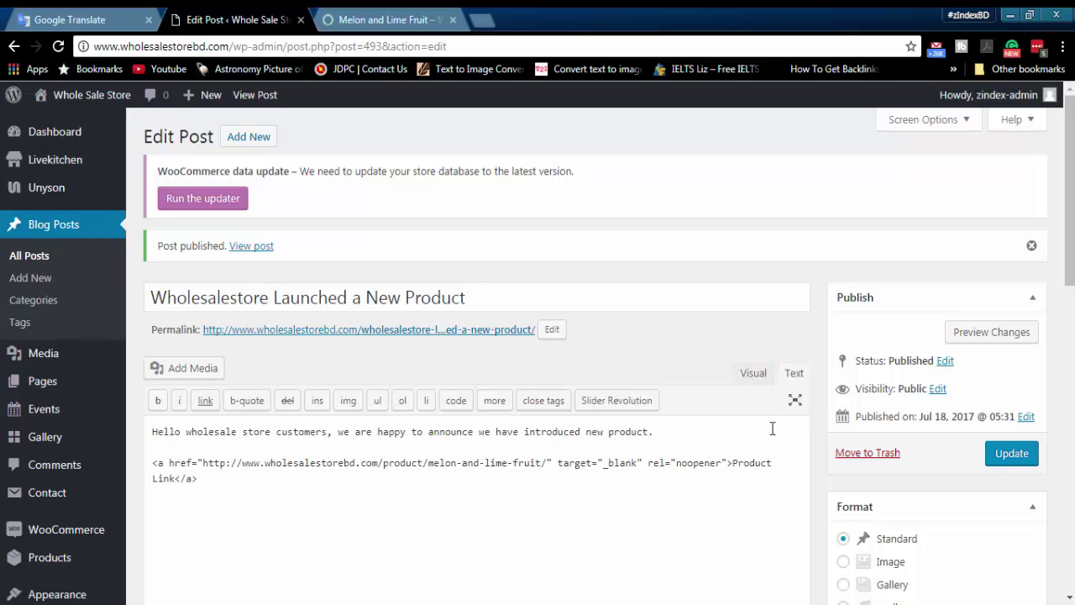
# Step: Examine the rel="noopener" attribute in the Product Link anchor of the post's HTML source
pyautogui.moveTo(643, 462); pyautogui.dragTo(709, 468)
pyautogui.hotkey('ctrl', 'z')
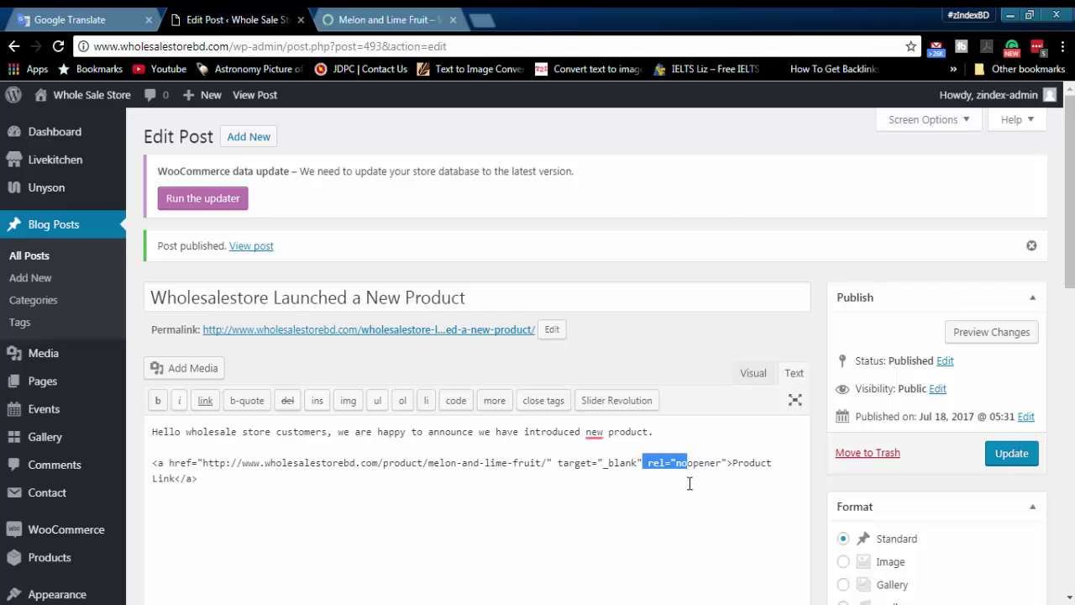
pyautogui.click(684, 482)
pyautogui.click(696, 455)
pyautogui.click(691, 493)
pyautogui.click(696, 330)
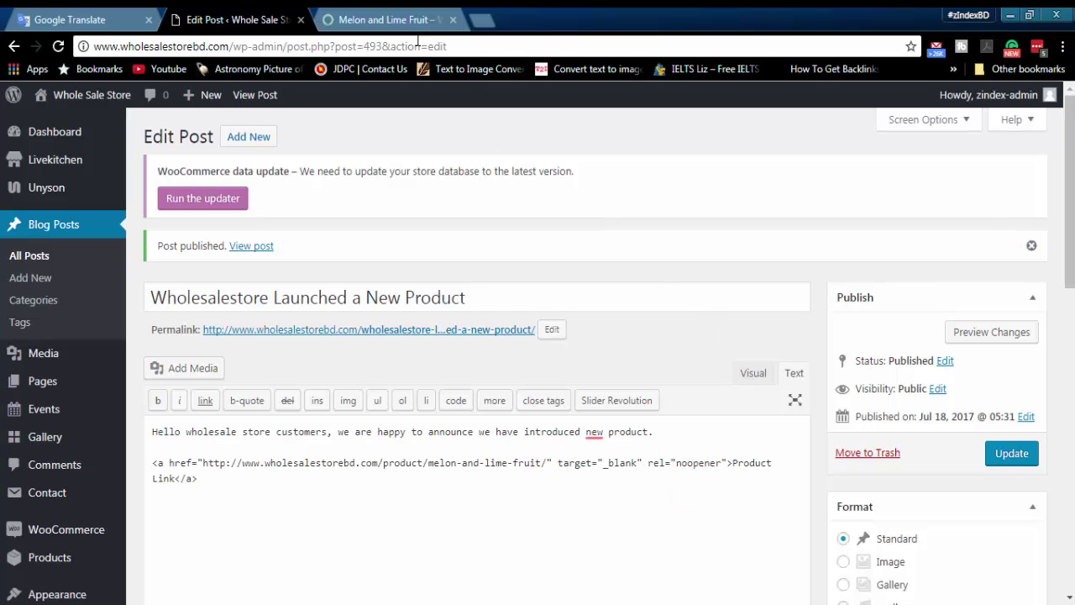
pyautogui.click(479, 22)
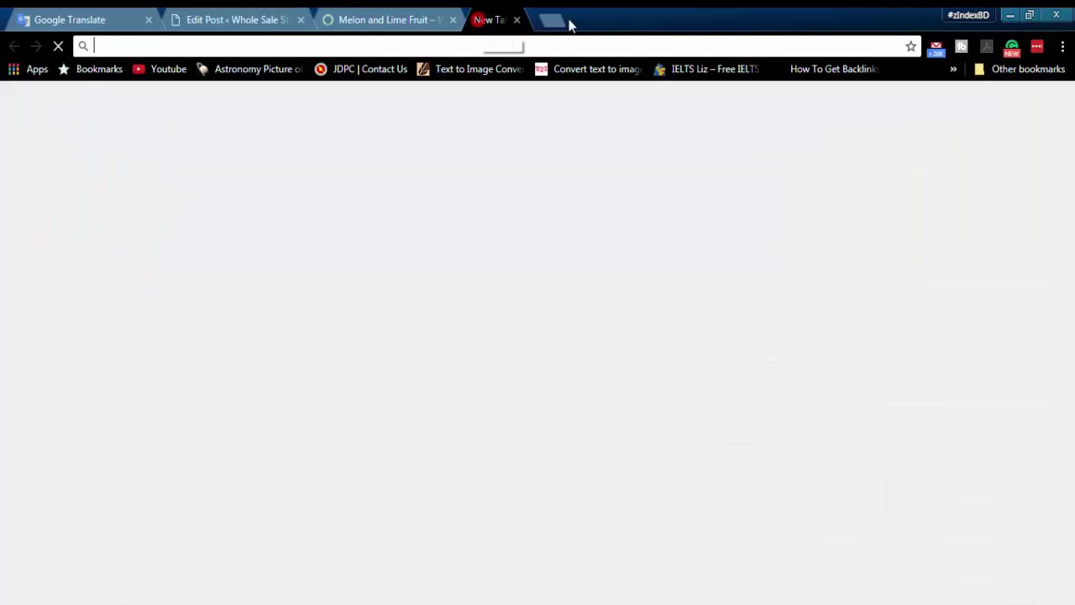
pyautogui.write('z')
pyautogui.press('Return')
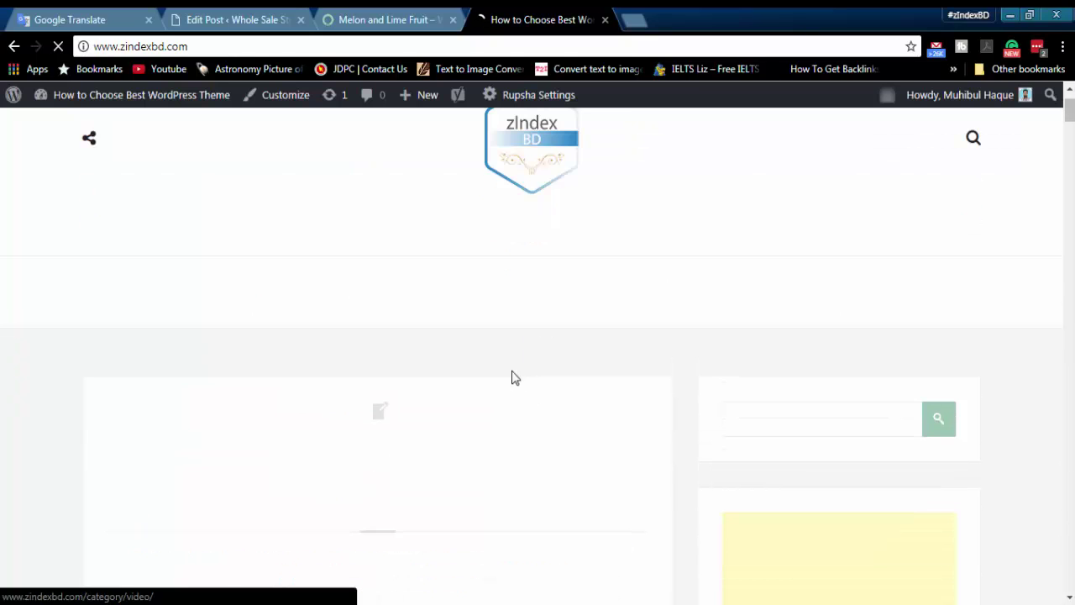
pyautogui.scroll(-3, 491, 371)
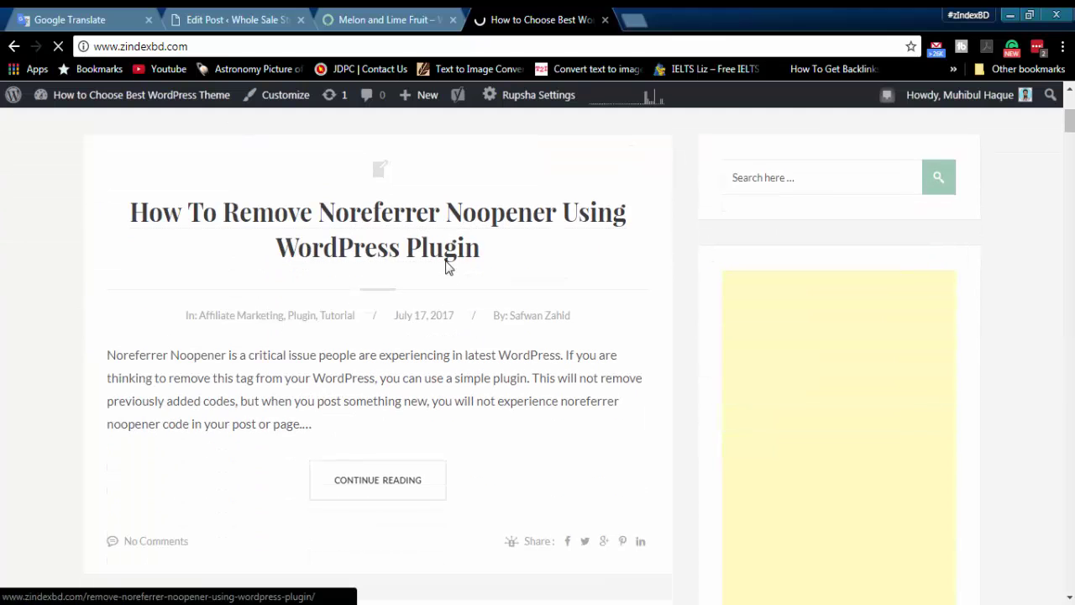
pyautogui.click(448, 256)
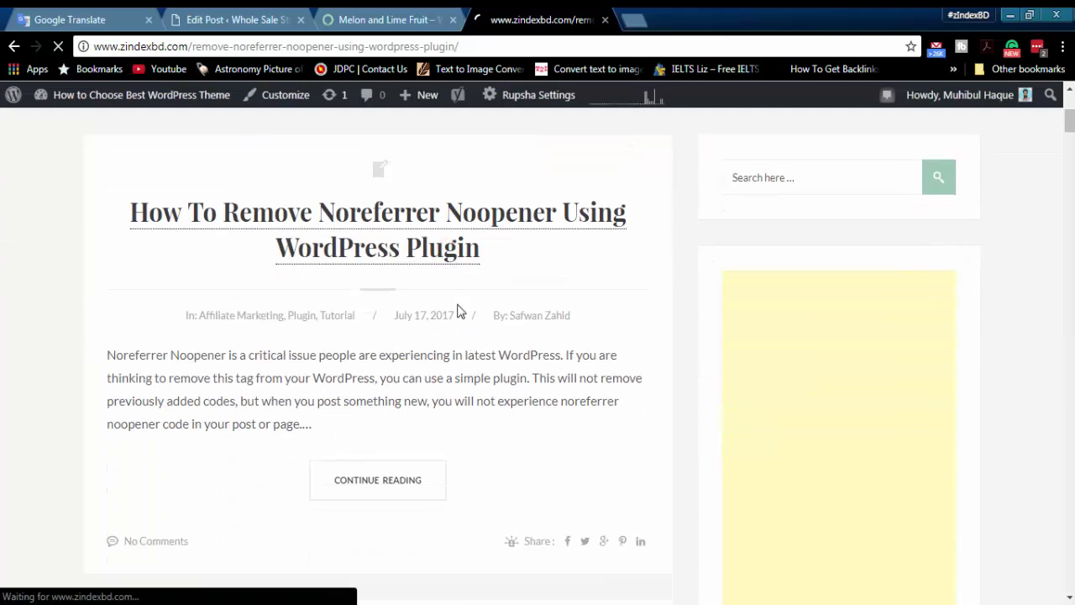
# Step: Download the noreferrer noopener code remover plugin, leadspring-link-fixer.zip, from the link in the article
pyautogui.scroll(-5, 467, 356)
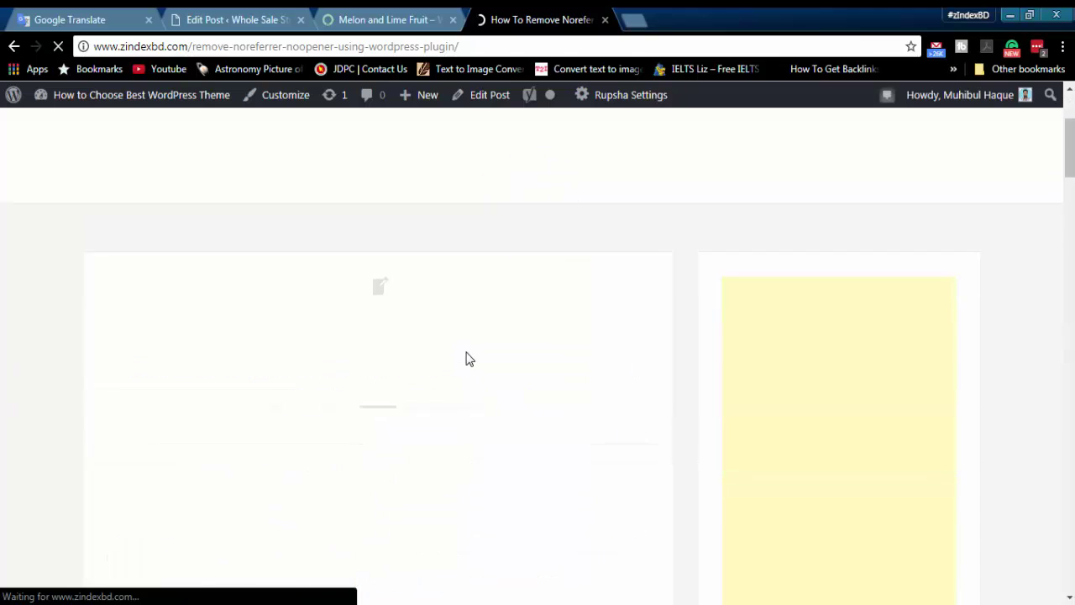
pyautogui.scroll(-2, 466, 357)
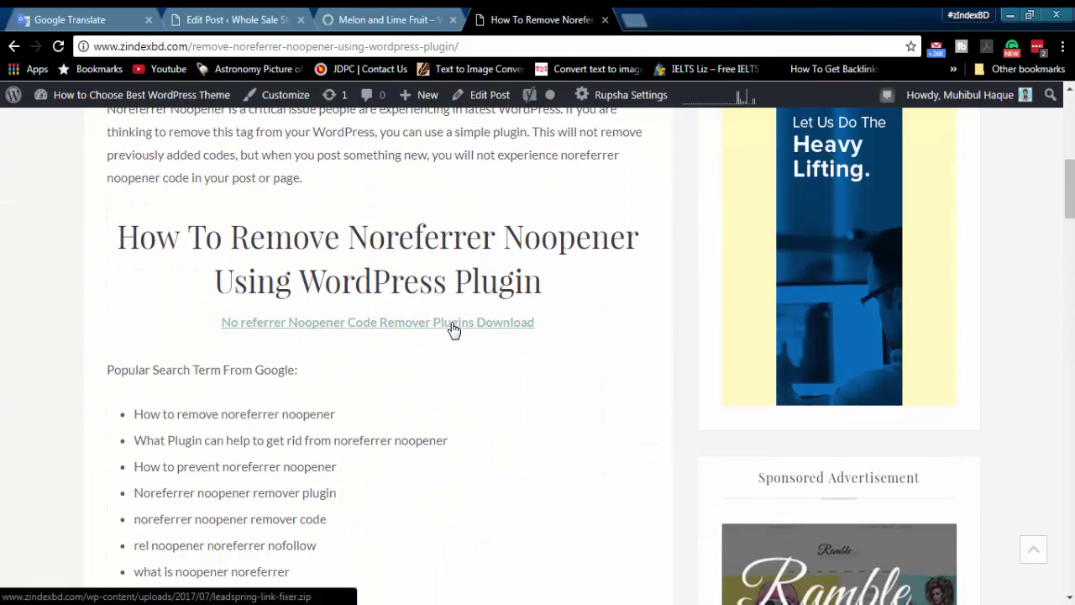
pyautogui.click(451, 323)
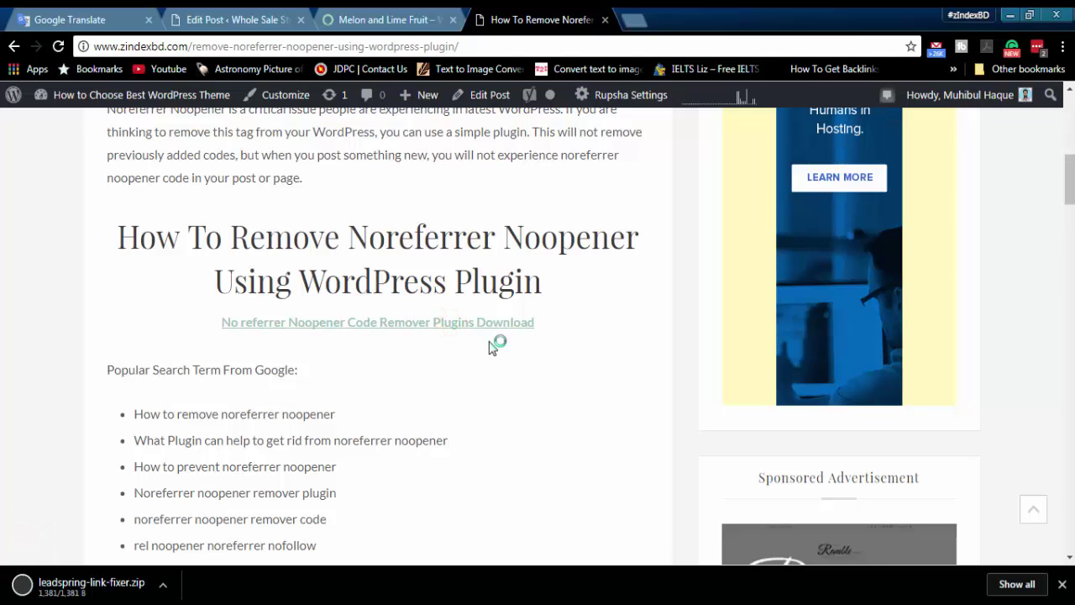
# Step: Return to the Whole Sale Store site, enter its admin dashboard and open the page for adding plugins
pyautogui.click(357, 22)
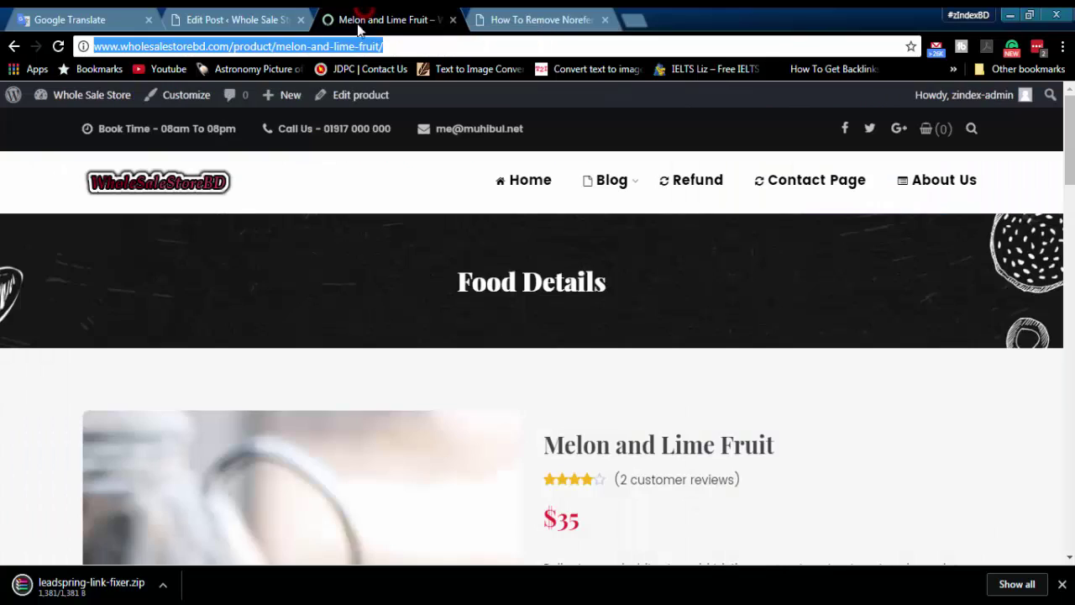
pyautogui.moveTo(103, 101)
pyautogui.click(64, 126)
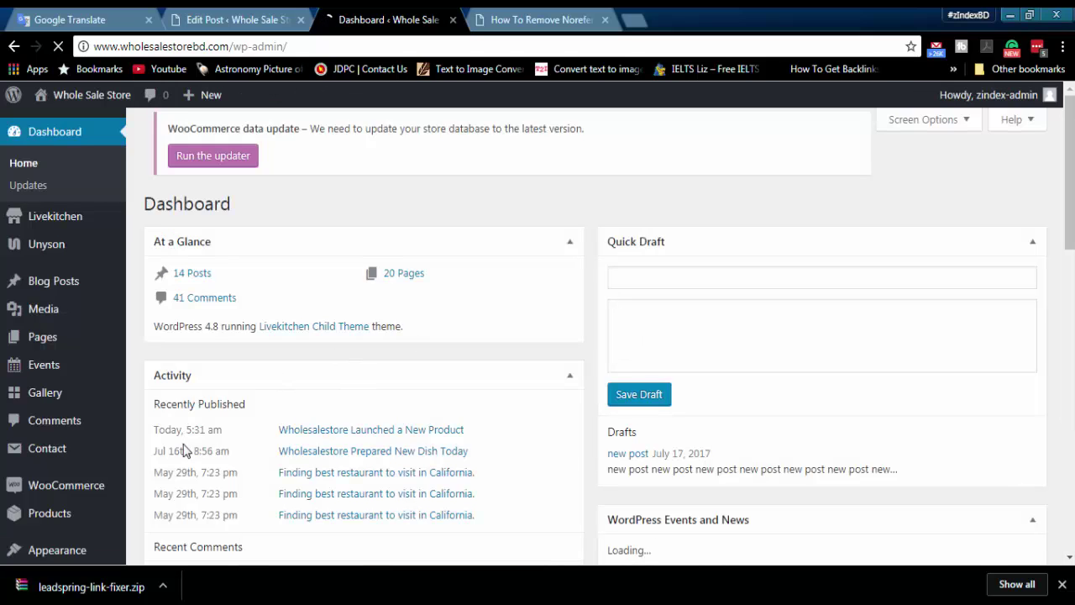
pyautogui.scroll(-3, 76, 450)
pyautogui.moveTo(43, 413)
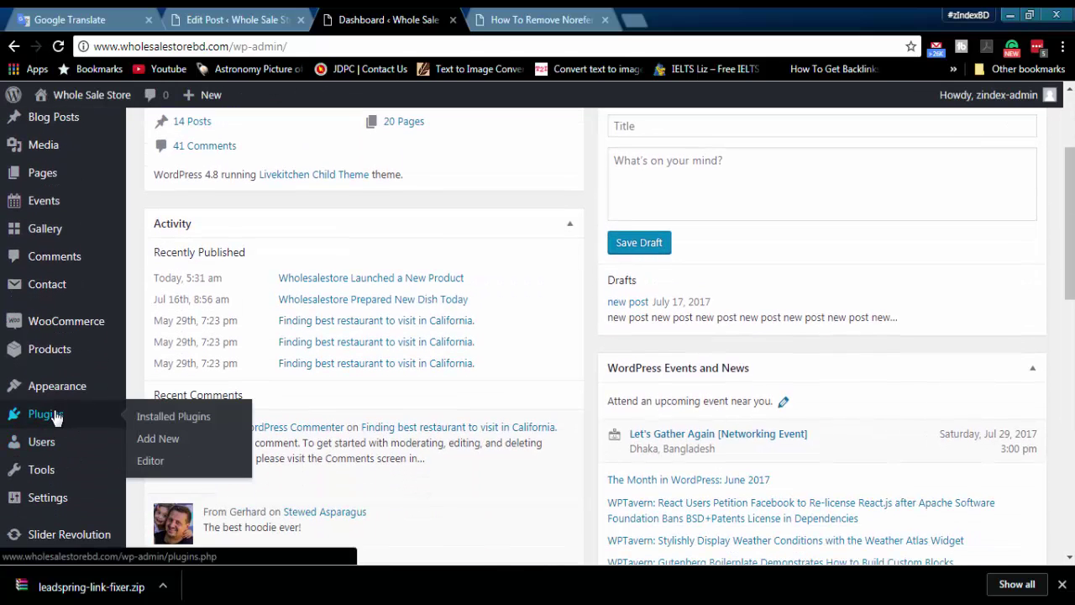
pyautogui.click(158, 438)
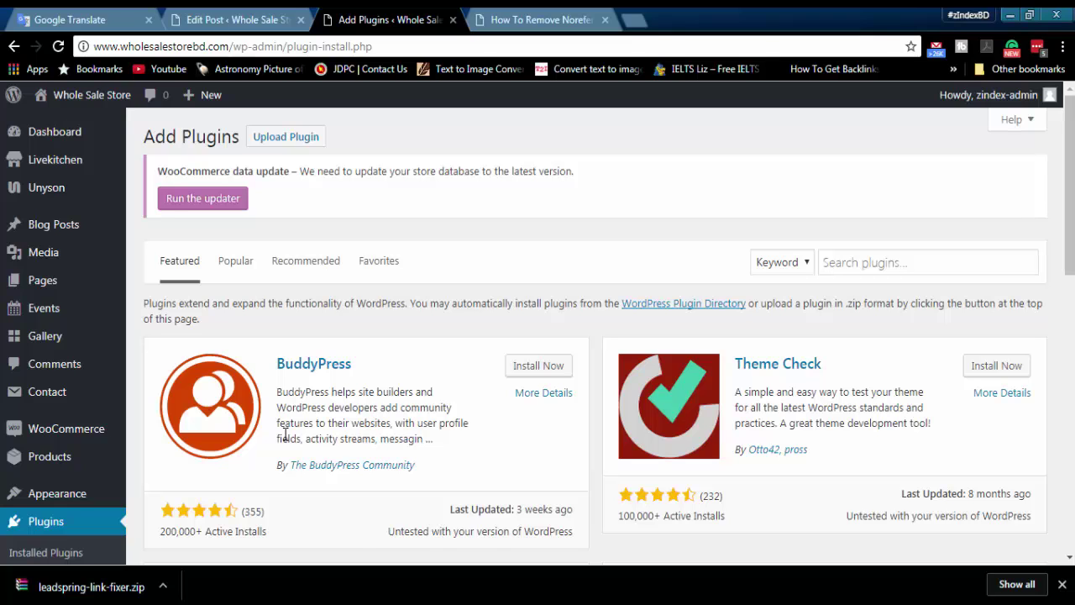
# Step: Upload and install the downloaded leadspring-link-fixer.zip, and activate the plugin
pyautogui.click(290, 139)
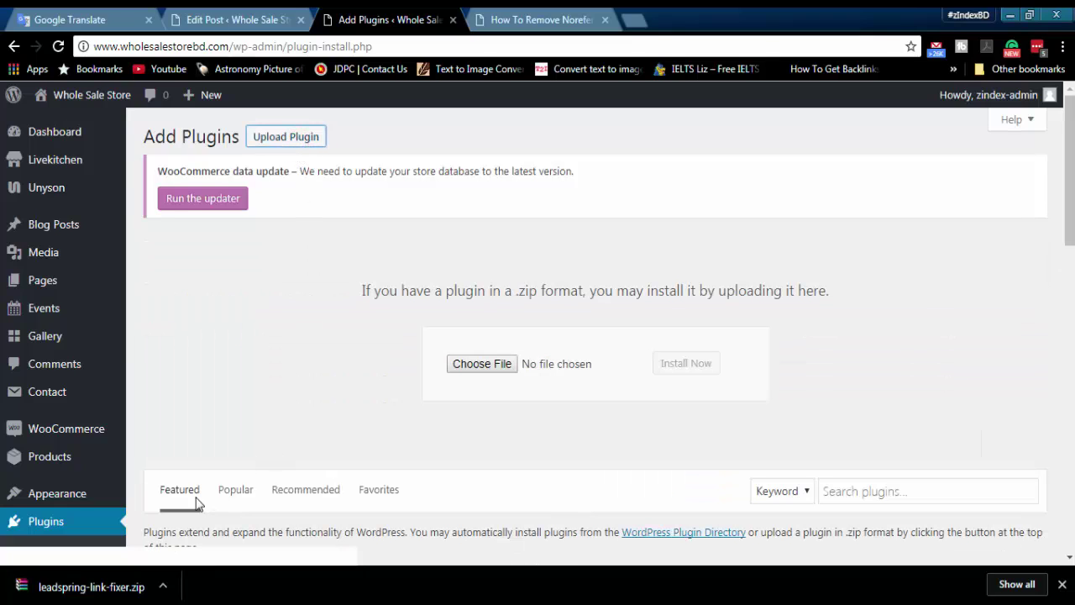
pyautogui.moveTo(120, 588); pyautogui.dragTo(512, 375)
pyautogui.click(701, 369)
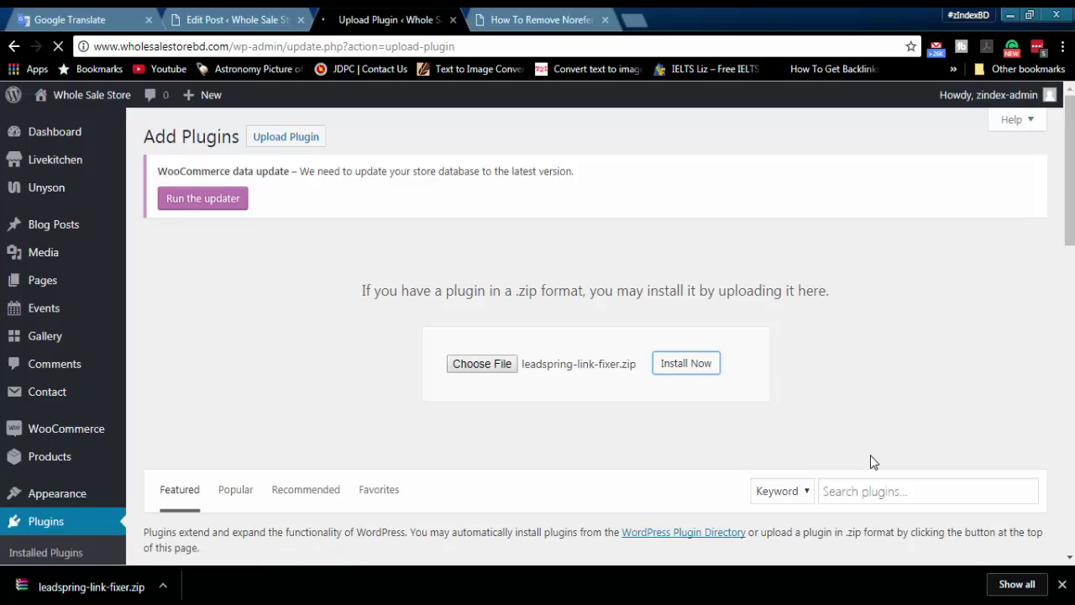
pyautogui.click(1062, 584)
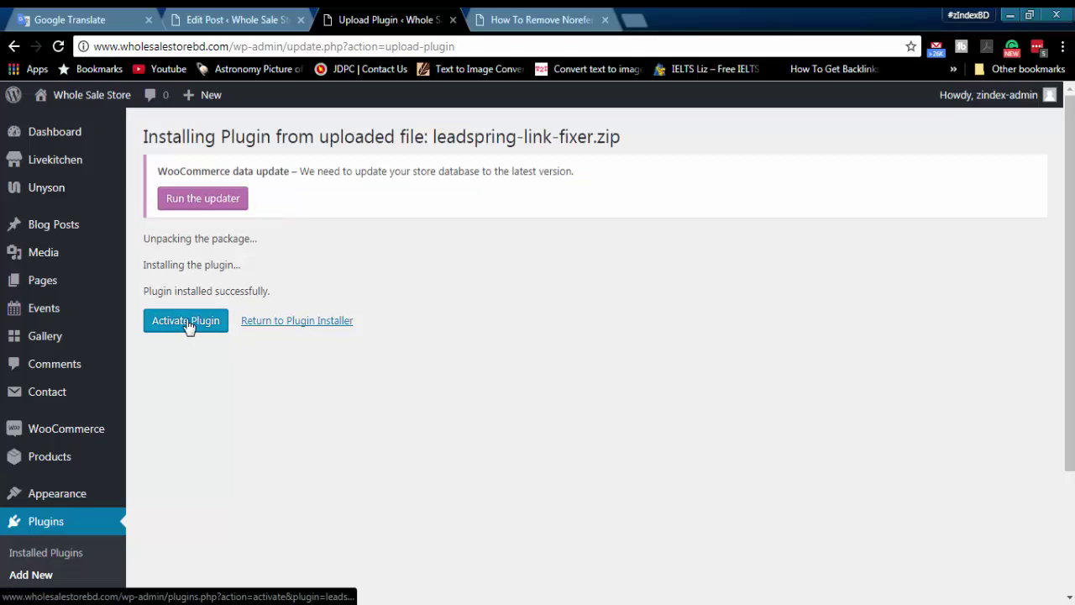
pyautogui.click(188, 325)
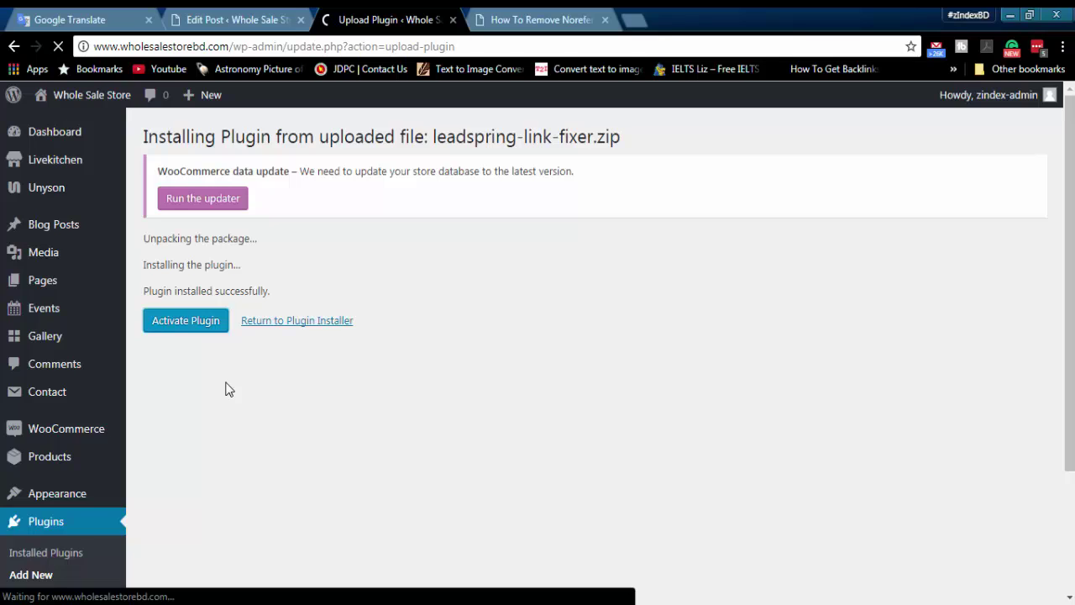
pyautogui.click(205, 328)
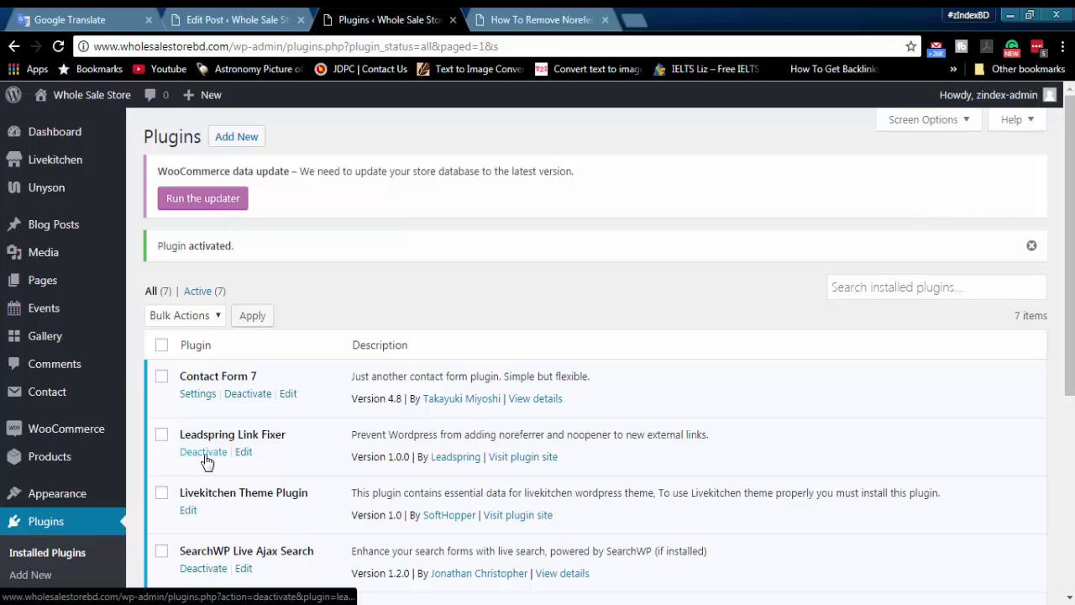
# Step: Go back to the "Wholesalestore Launched a New Product" post, delete rel="noopener" from the Product Link anchor and update the post
pyautogui.click(239, 15)
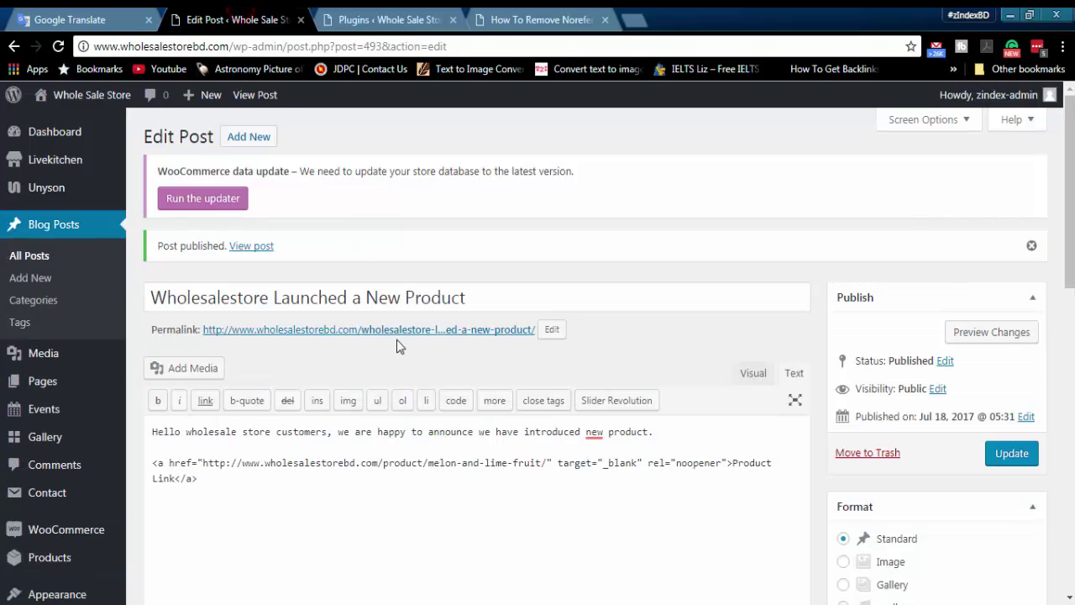
pyautogui.click(704, 504)
pyautogui.moveTo(729, 457); pyautogui.dragTo(651, 454)
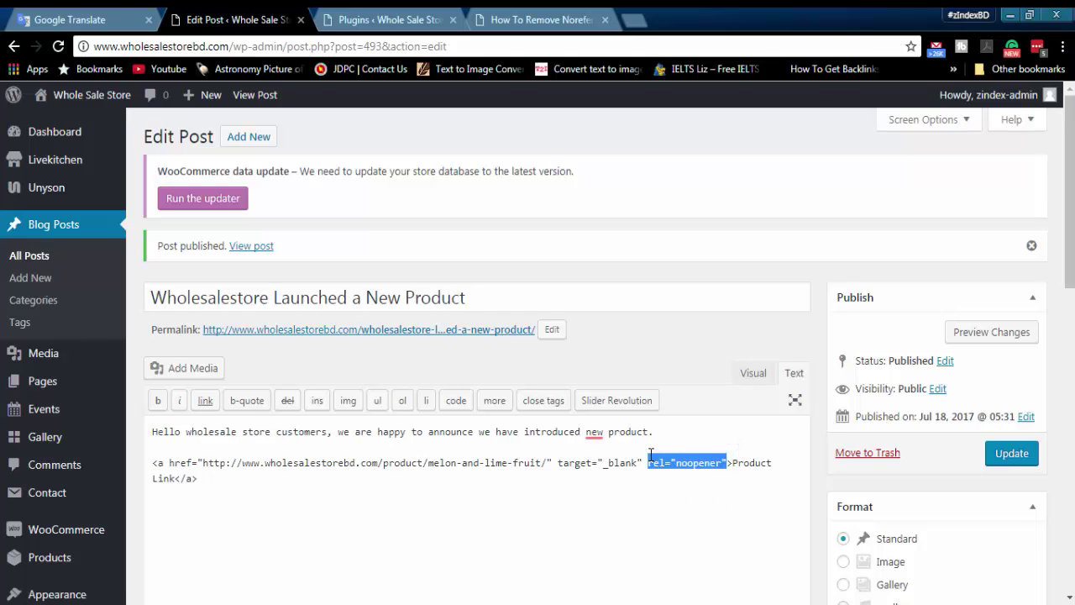
pyautogui.press('BackSpace')
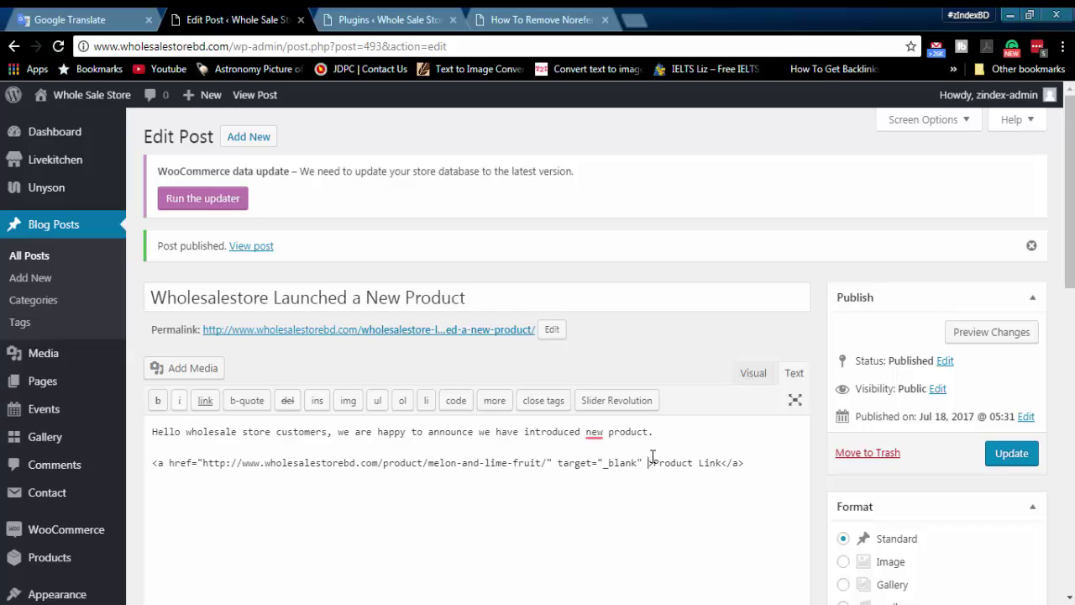
pyautogui.click(1013, 458)
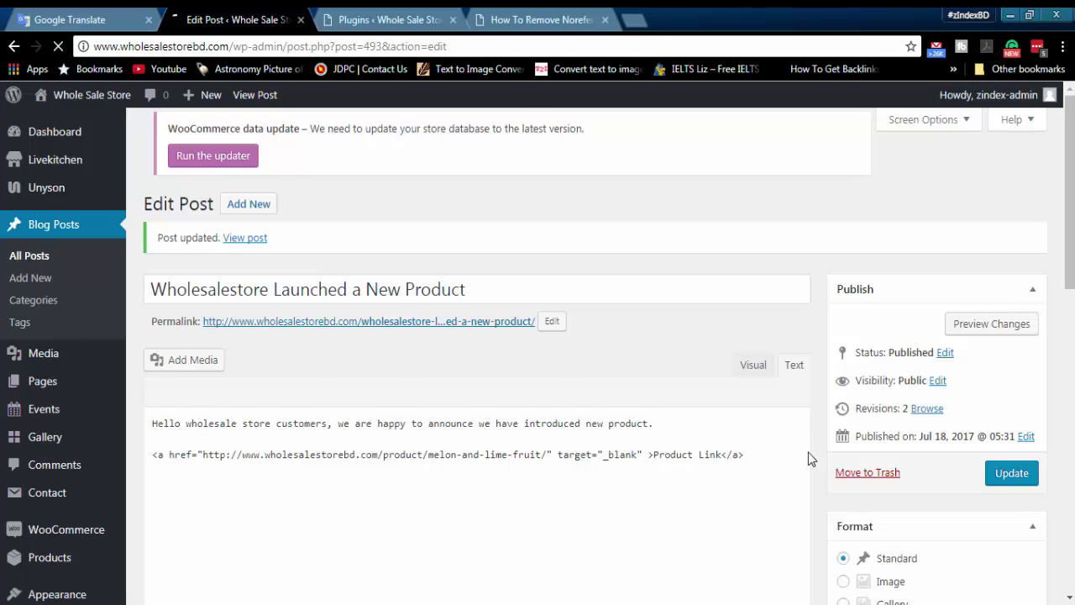
# Step: Alternate the updated post's content between visual mode and HTML source to check the link for a rel attribute
pyautogui.click(753, 373)
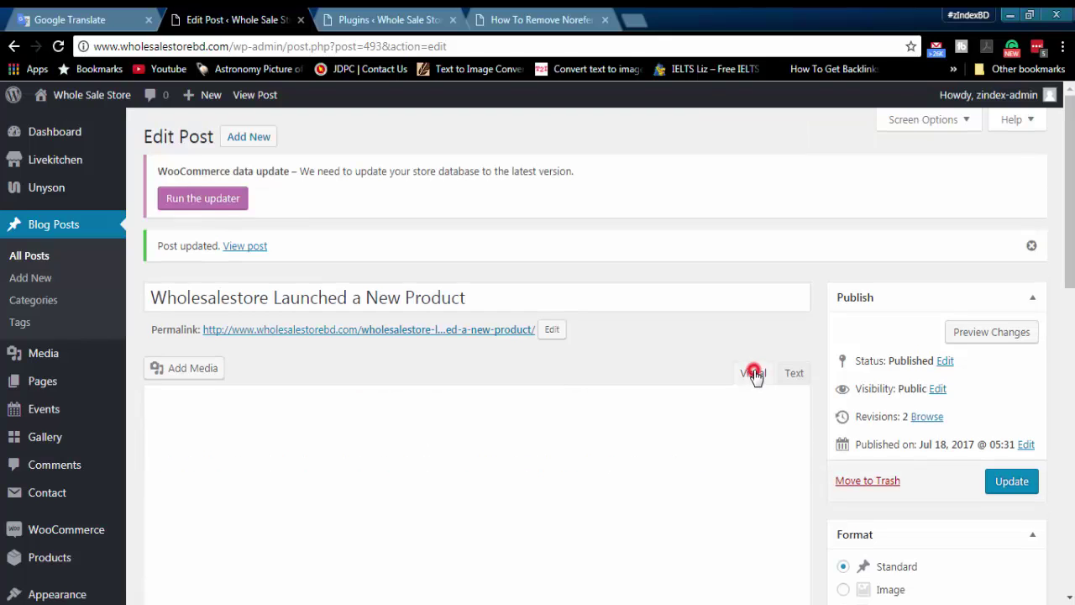
pyautogui.click(789, 374)
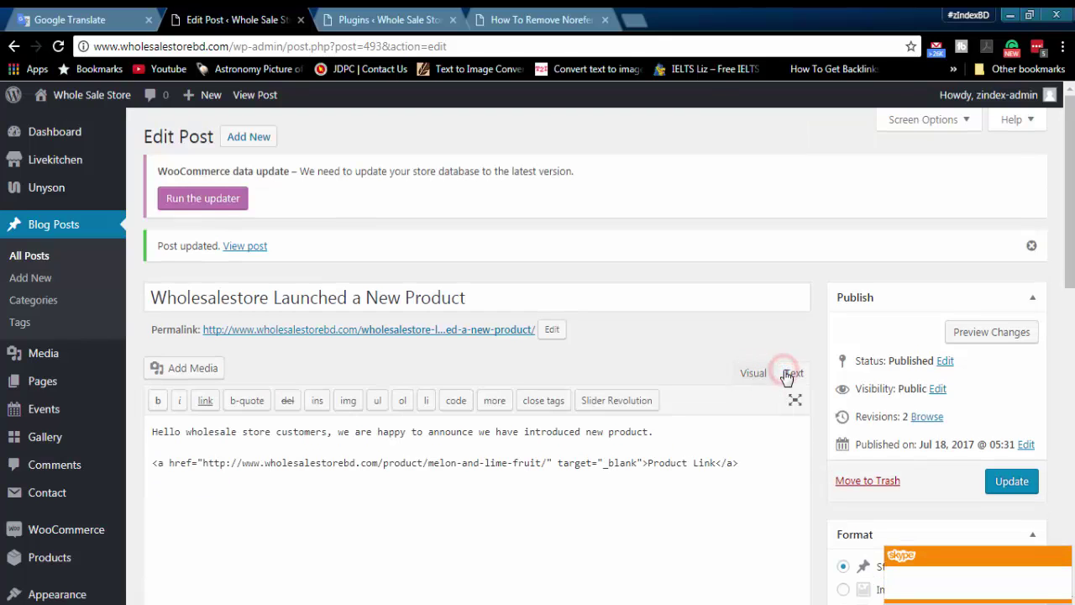
pyautogui.click(749, 372)
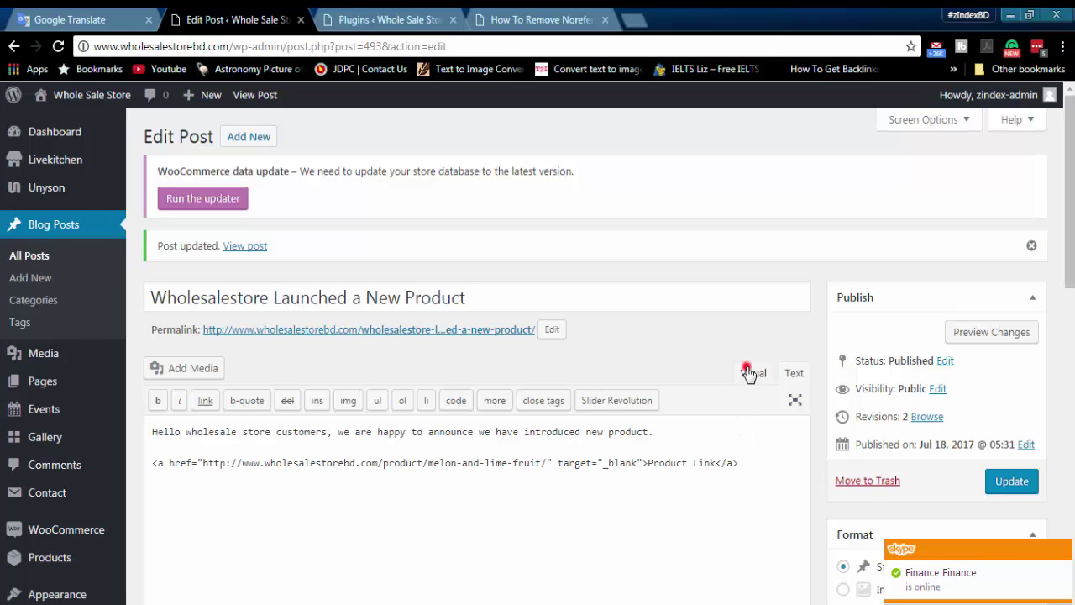
pyautogui.click(796, 374)
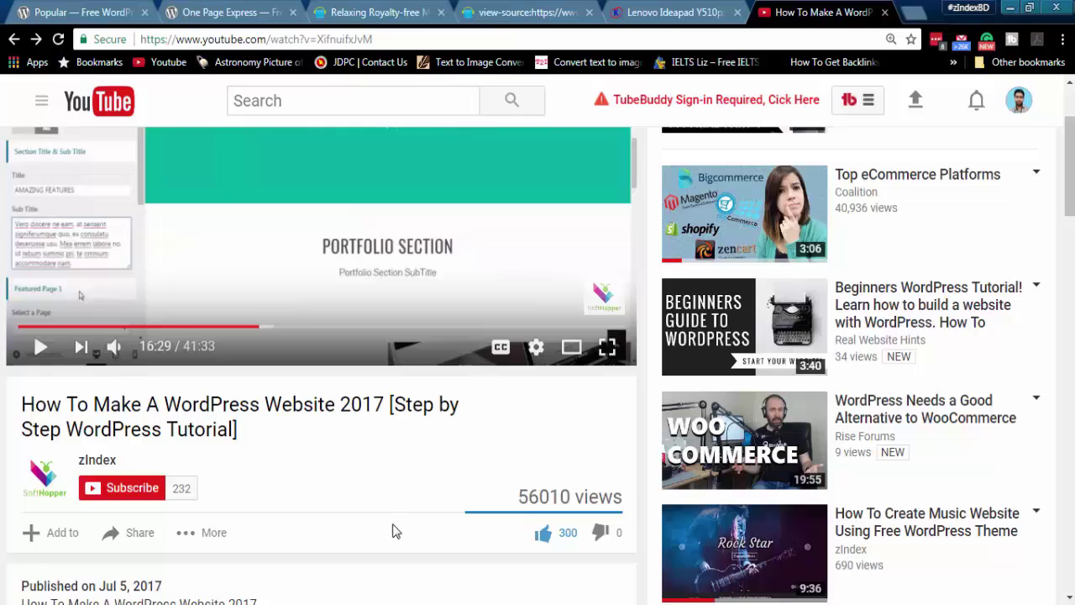
# Step: On the YouTube video page, subscribe to the zIndex channel and select sending all notifications for this channel
pyautogui.scroll(-2, 395, 528)
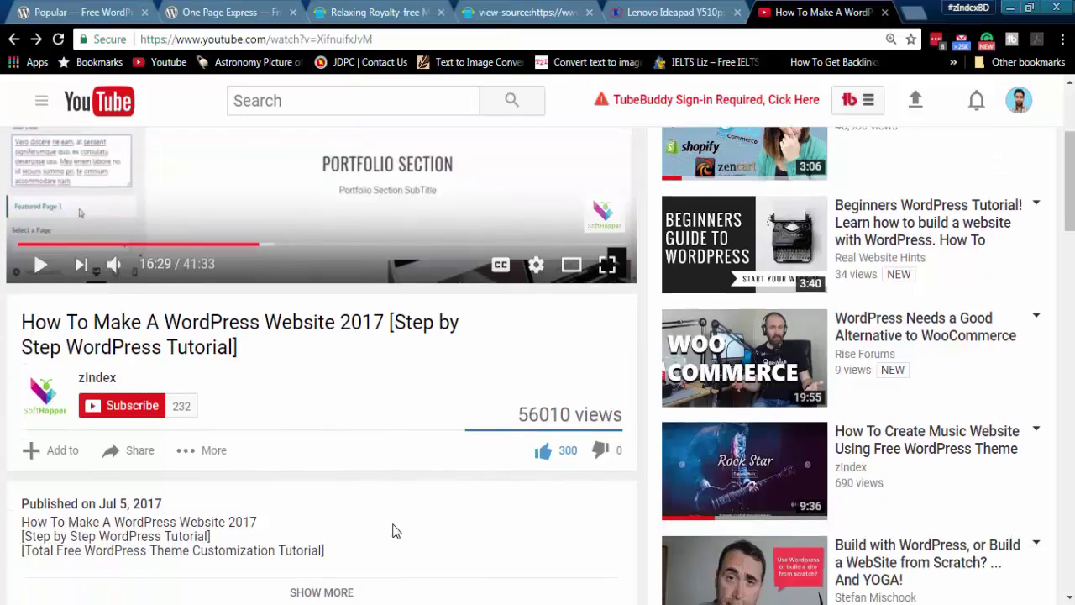
pyautogui.scroll(2, 403, 515)
pyautogui.scroll(1, 406, 516)
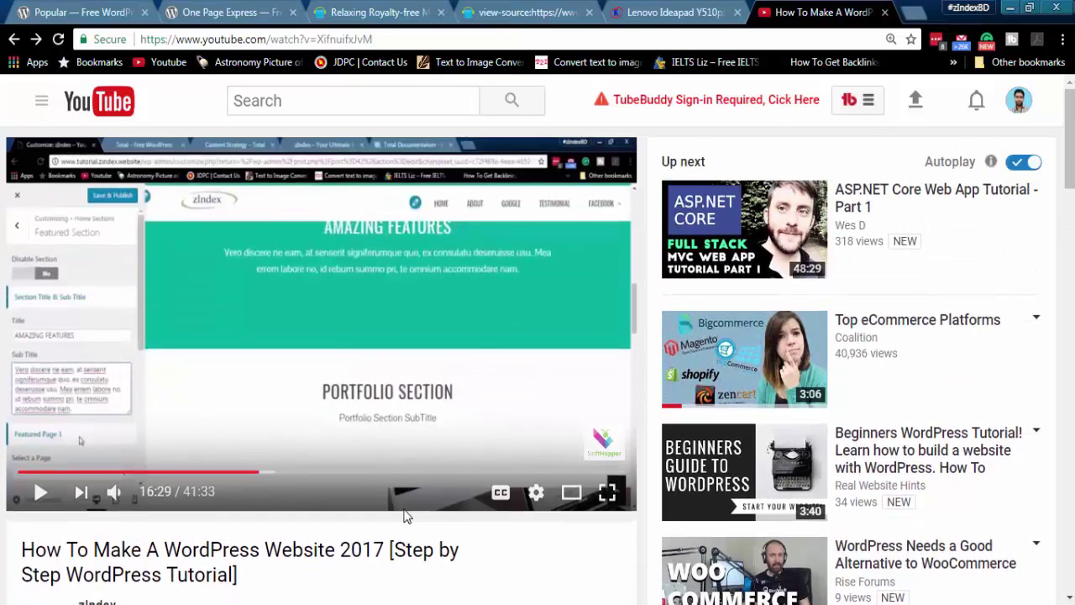
pyautogui.scroll(-2, 404, 515)
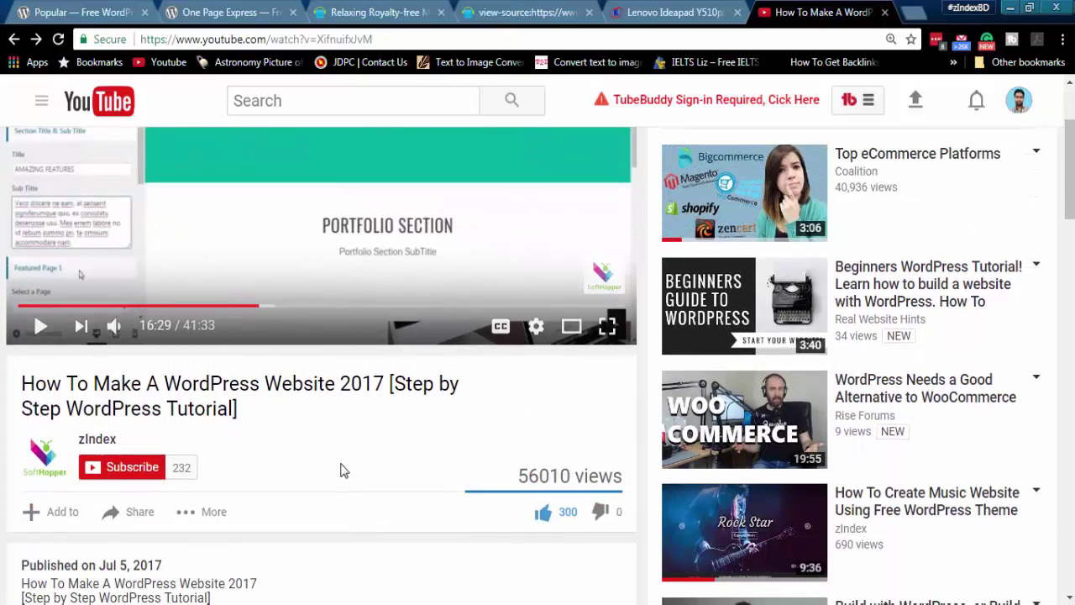
pyautogui.scroll(-1, 340, 470)
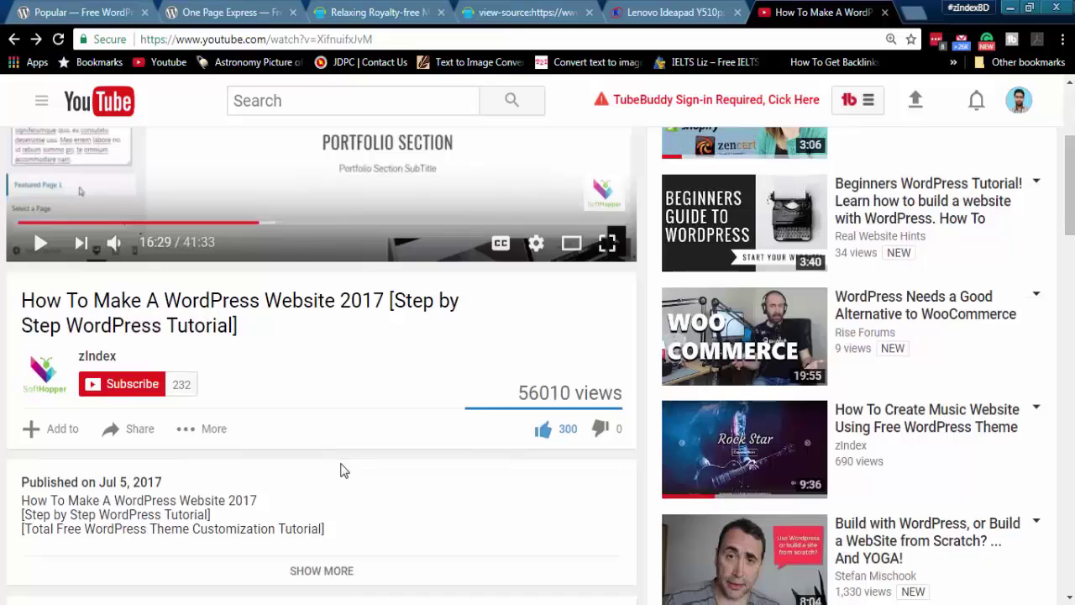
pyautogui.click(125, 391)
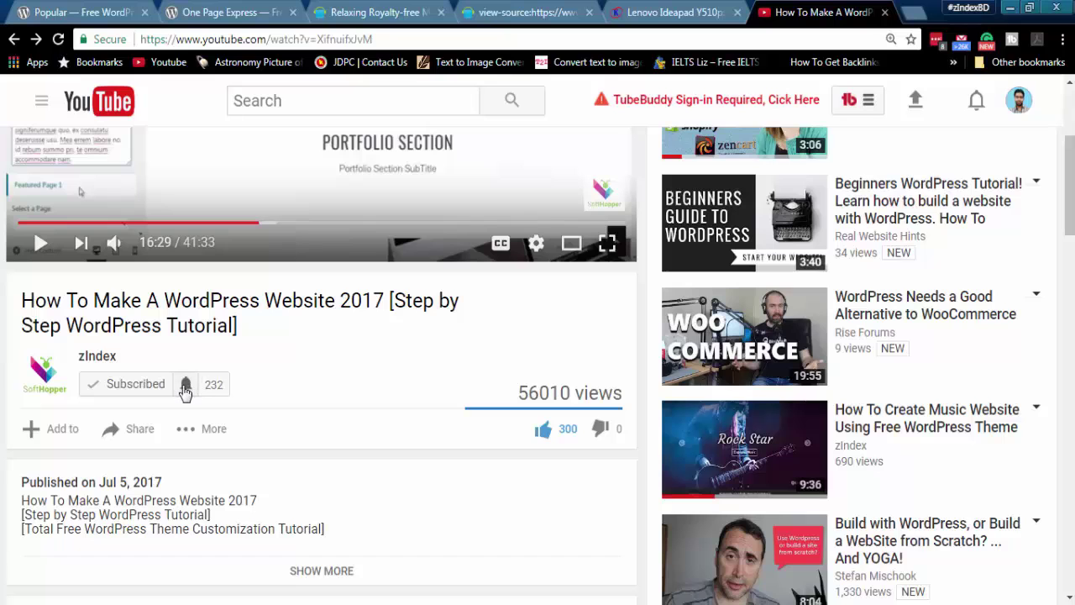
pyautogui.click(186, 387)
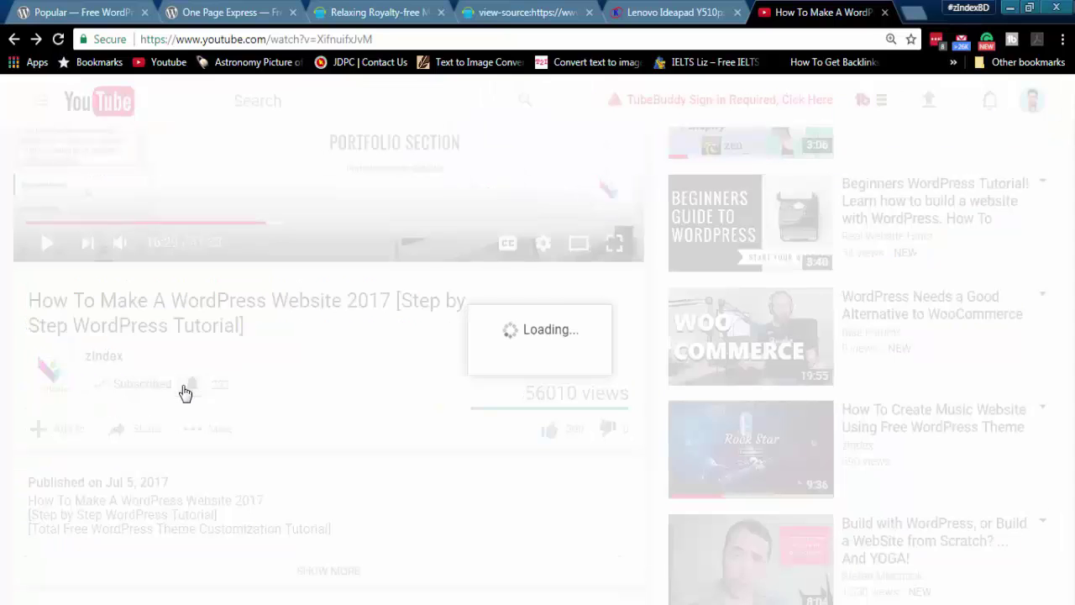
pyautogui.click(423, 289)
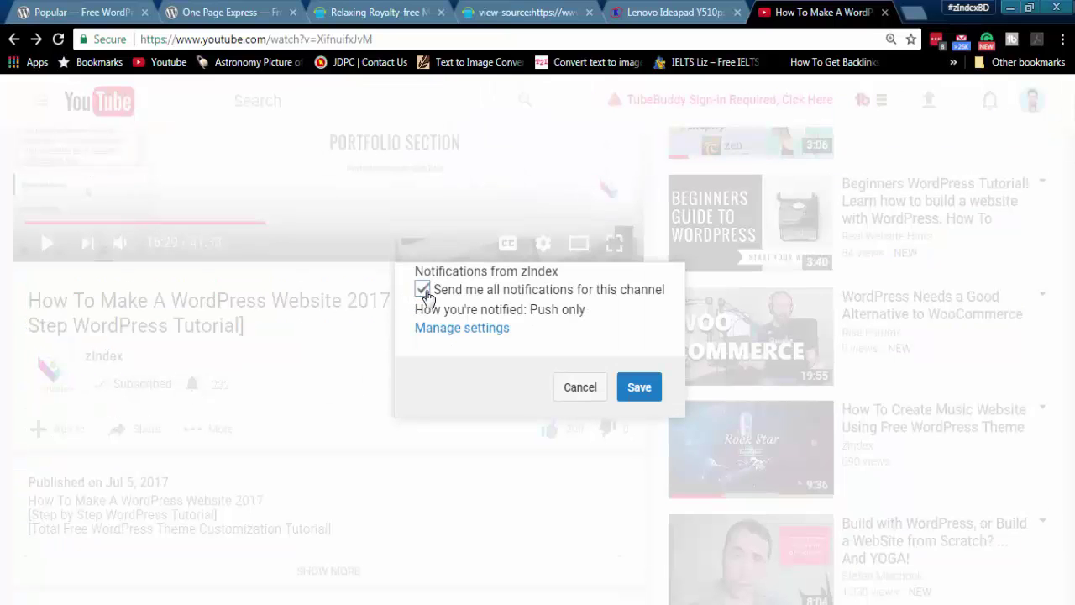